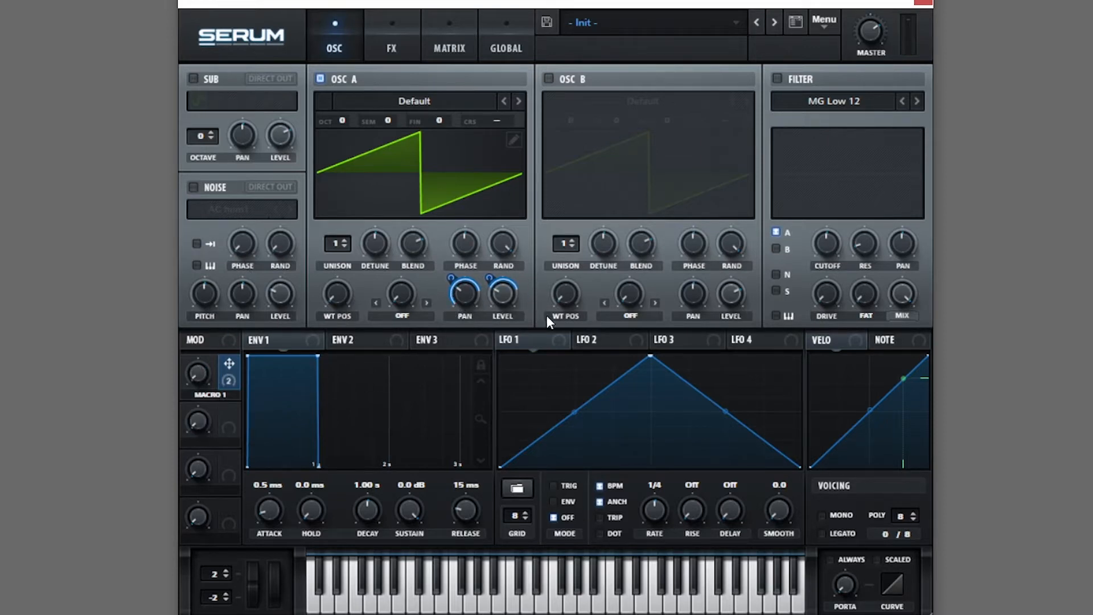
Step: Assign Macro 1 to the unison detune and wavetable position of oscillator A
left_click_drag(213, 375, 279, 292)
left_click_drag(204, 378, 189, 397)
left_click_drag(189, 377, 214, 305)
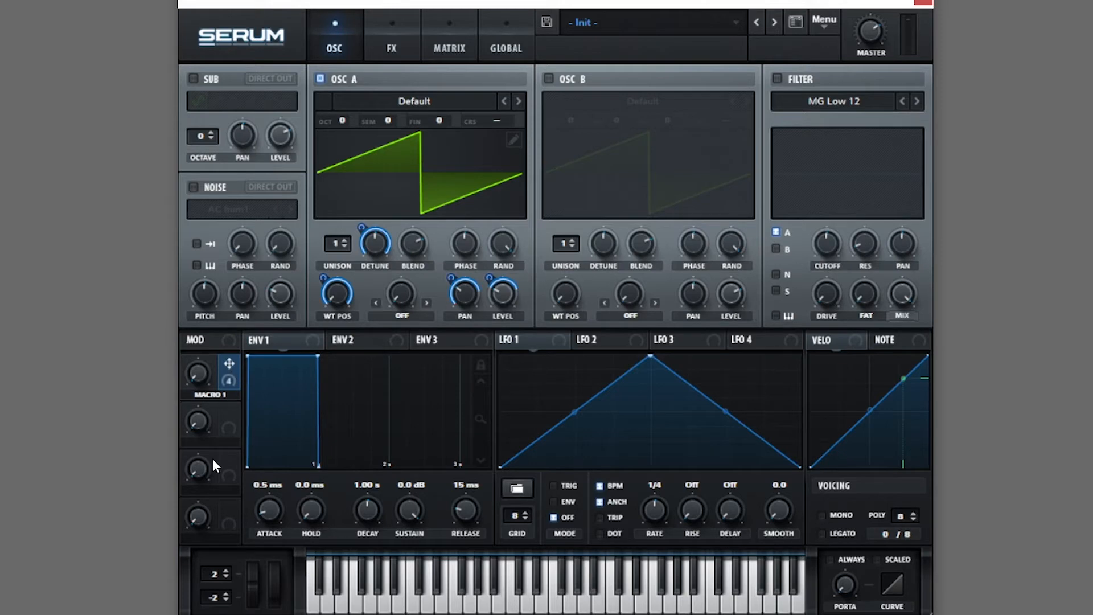
left_click_drag(204, 432, 234, 334)
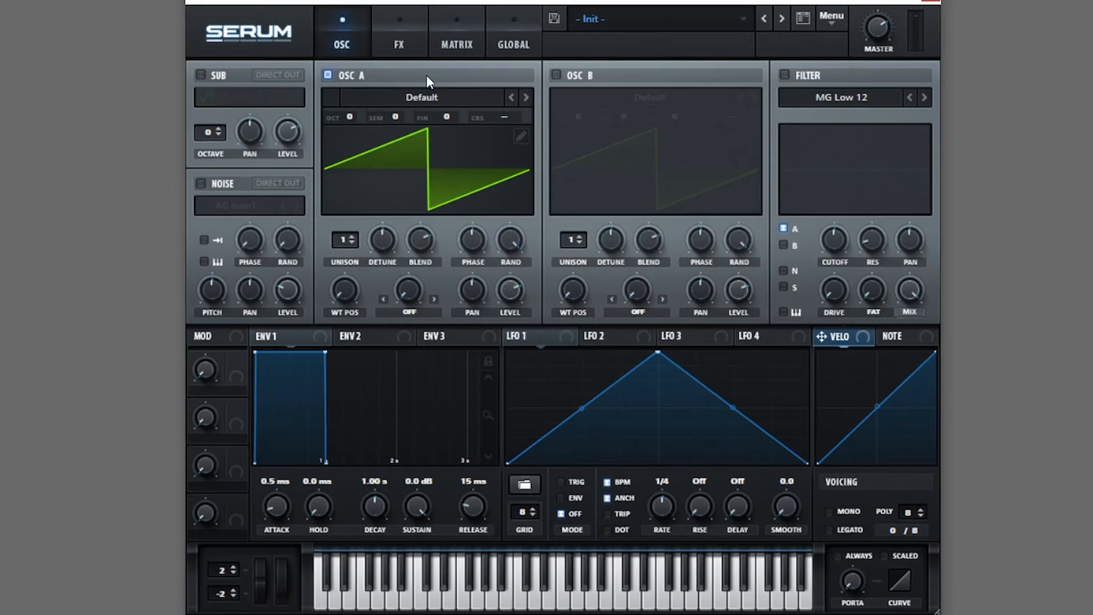
Step: Look over the empty modulation matrix, the effects page and Envelope 2's settings
left_click(450, 42)
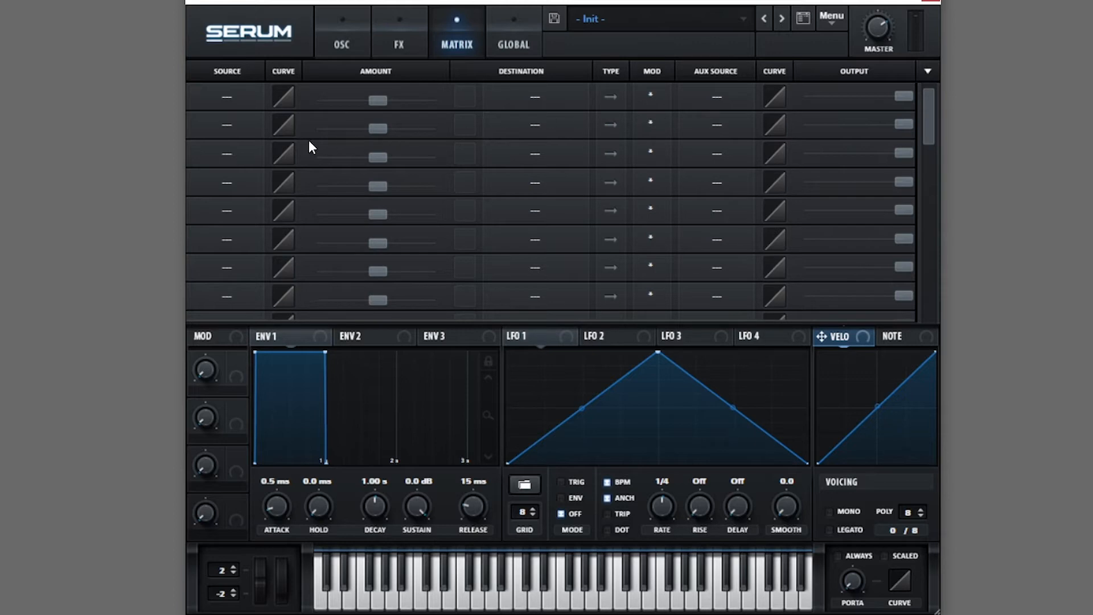
left_click(400, 52)
left_click(337, 43)
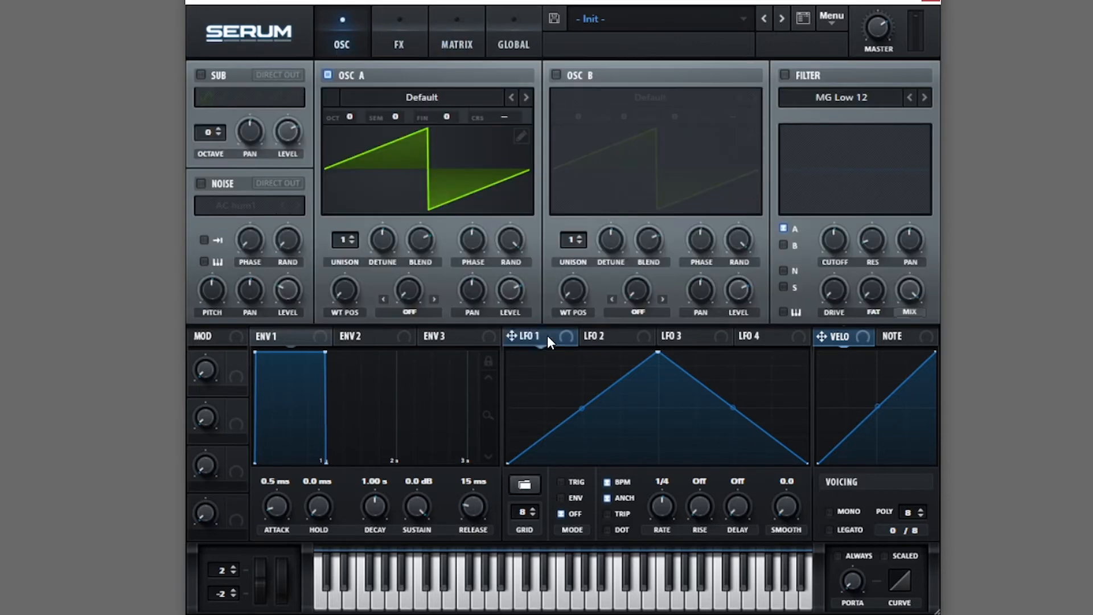
left_click(367, 339)
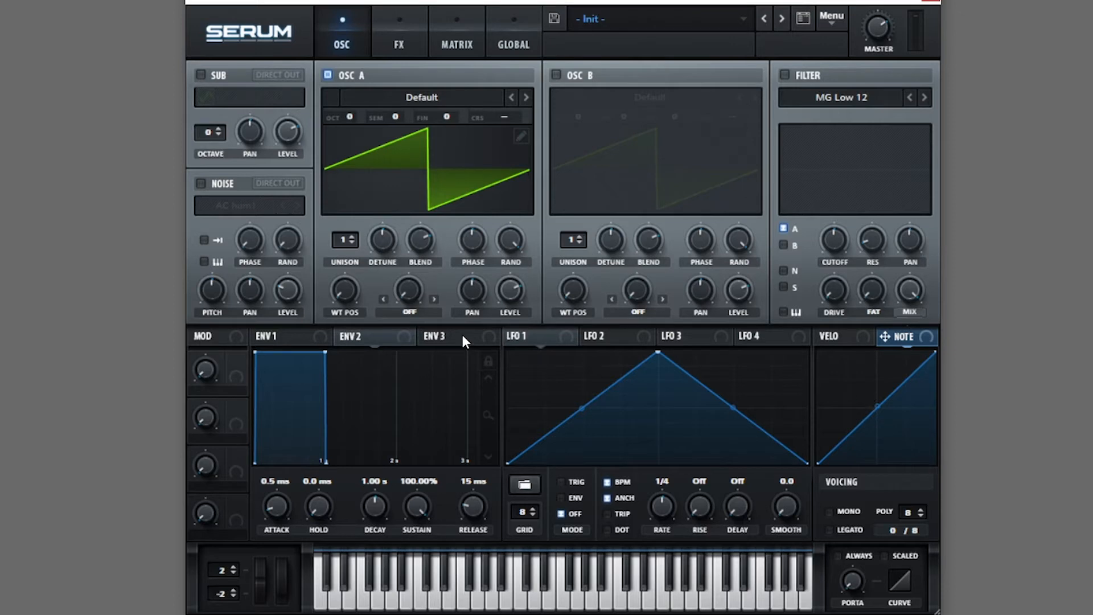
left_click(455, 43)
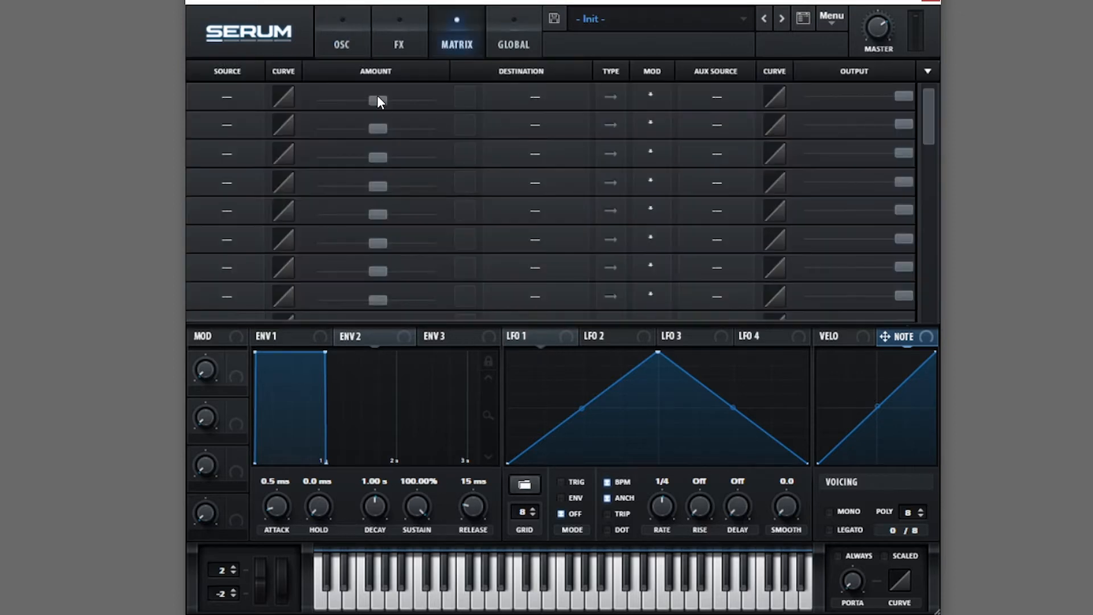
Step: Assign LFO 1 to oscillator A's level, unison detune and wavetable position, and review the routings in the modulation matrix
left_click(342, 45)
left_click_drag(528, 340, 508, 306)
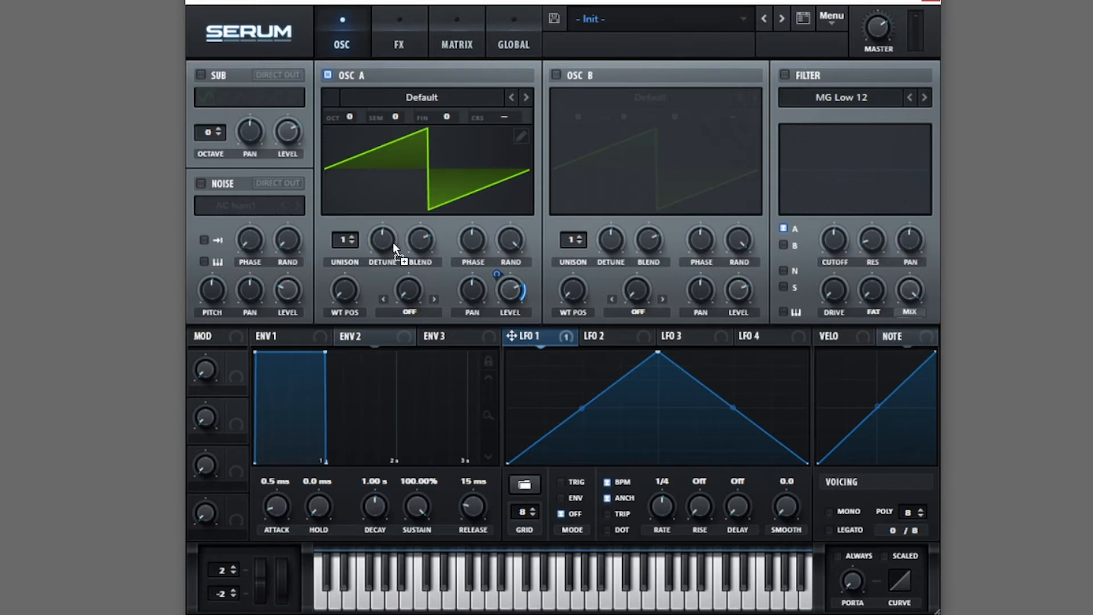
right_click(343, 295)
left_click(525, 347)
left_click(469, 42)
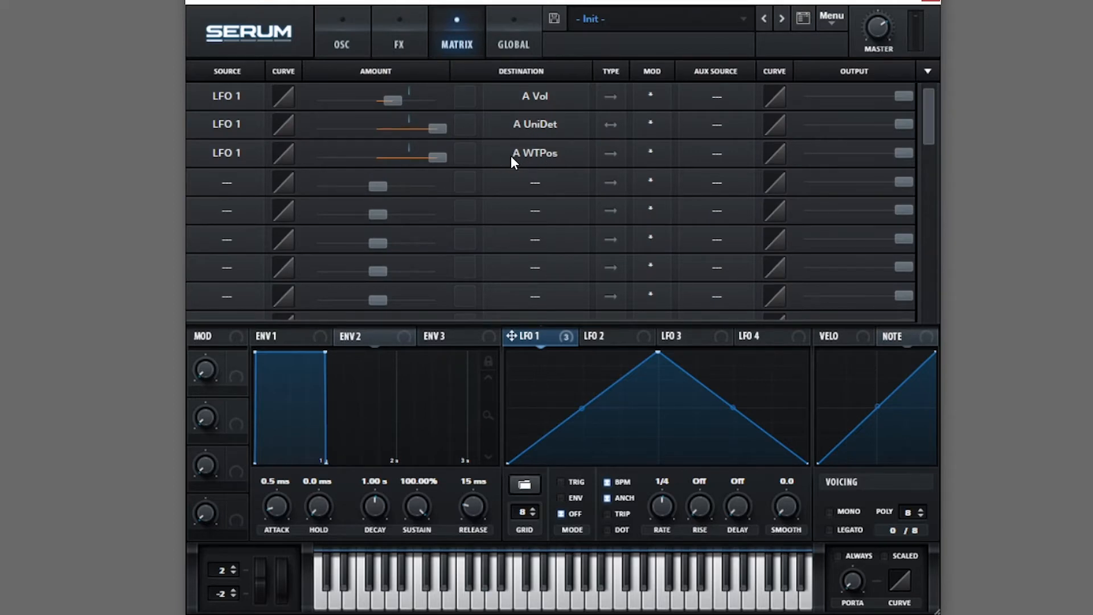
left_click(349, 54)
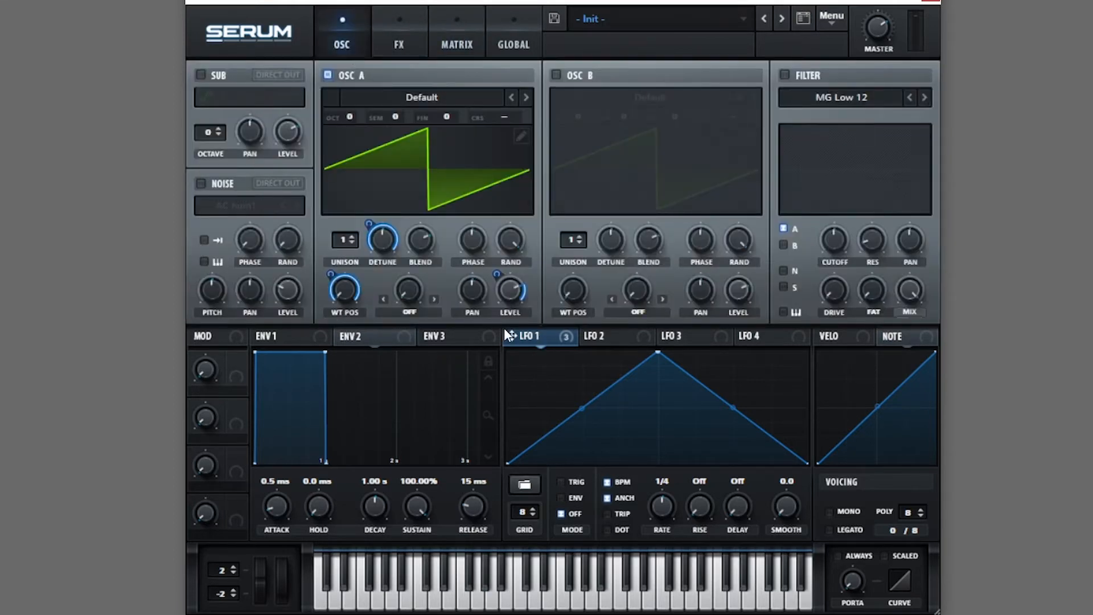
left_click(455, 48)
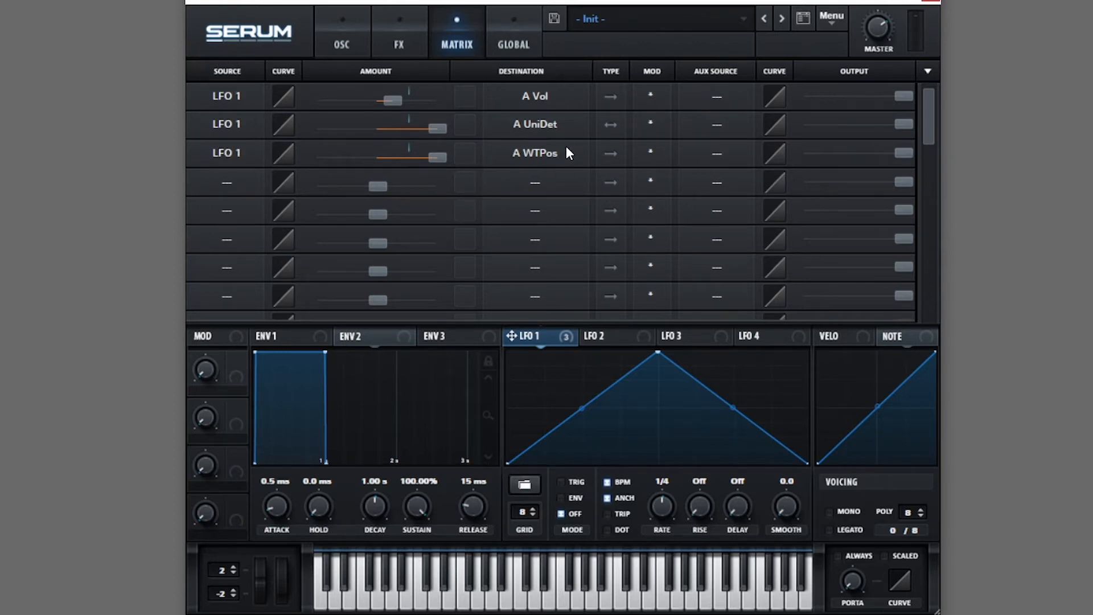
Step: Initialize the preset and assign LFO 1 to oscillator A's level, pan, warp and wavetable position
left_click(828, 19)
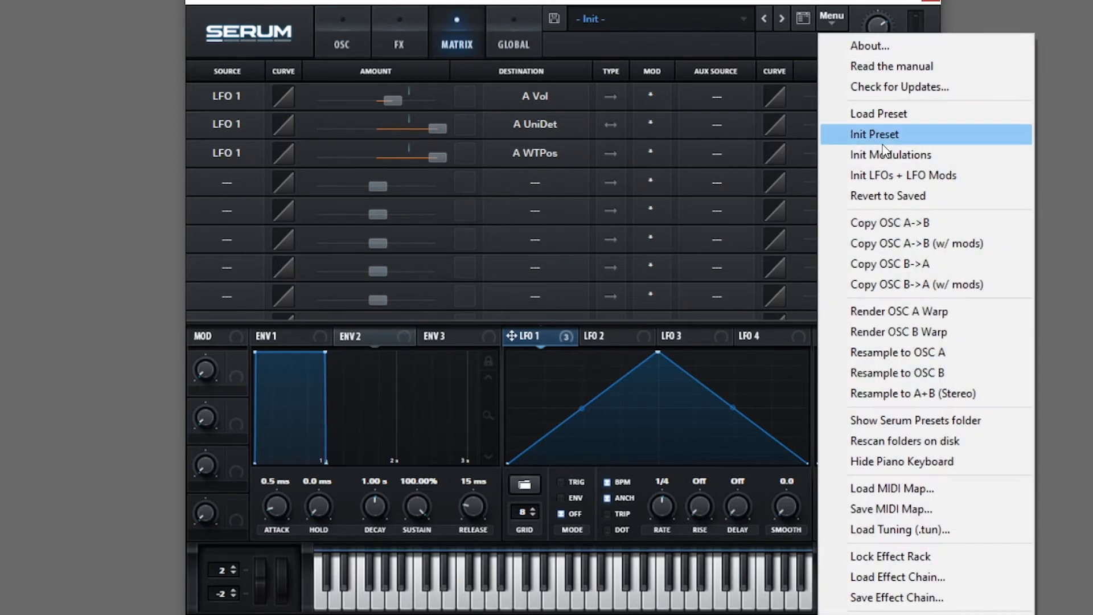
left_click(871, 134)
left_click(342, 40)
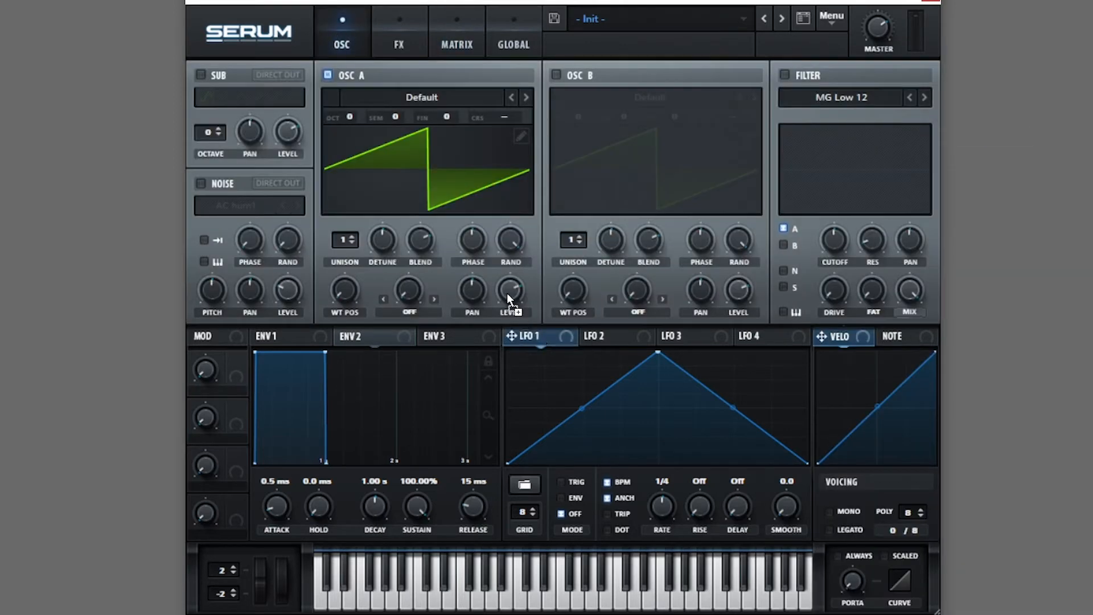
left_click_drag(508, 295, 510, 291)
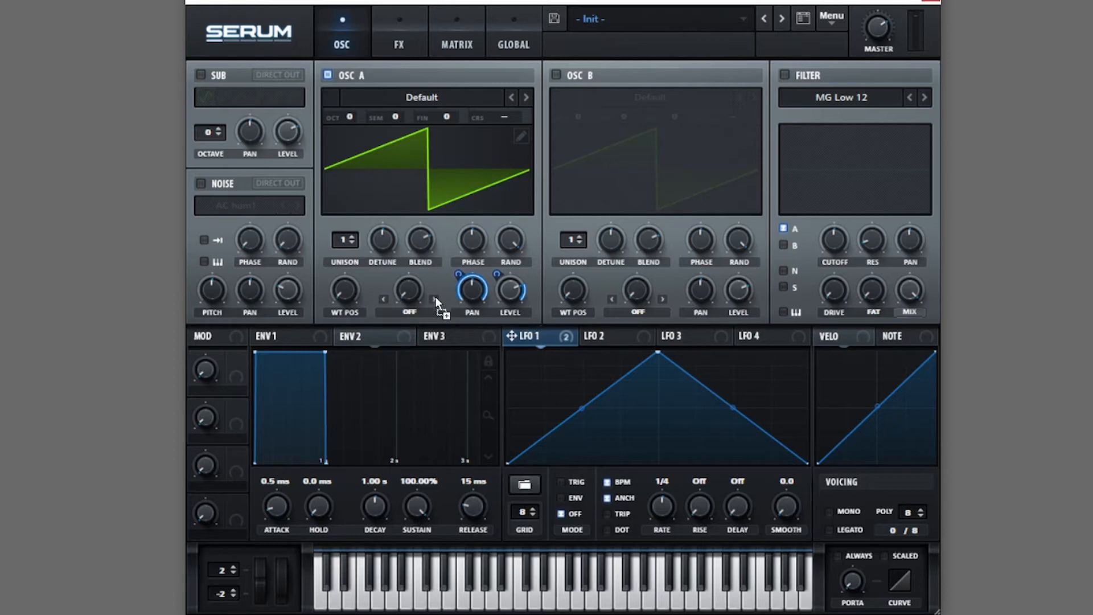
left_click(449, 53)
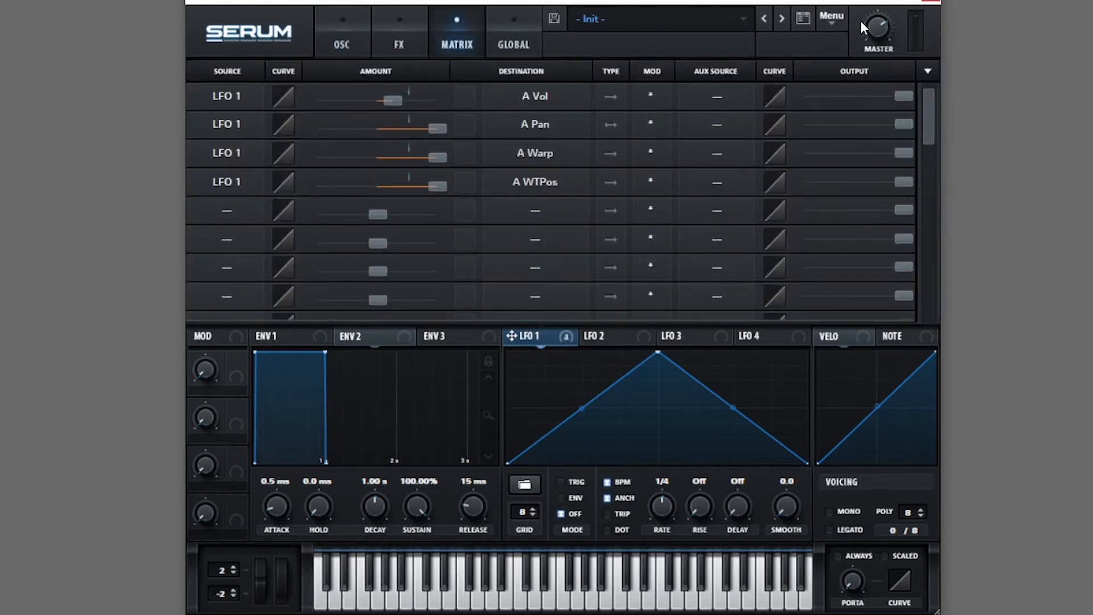
Step: Initialize the preset and route LFO 1 to A Vol in the first row of the modulation matrix
left_click(836, 20)
left_click(866, 137)
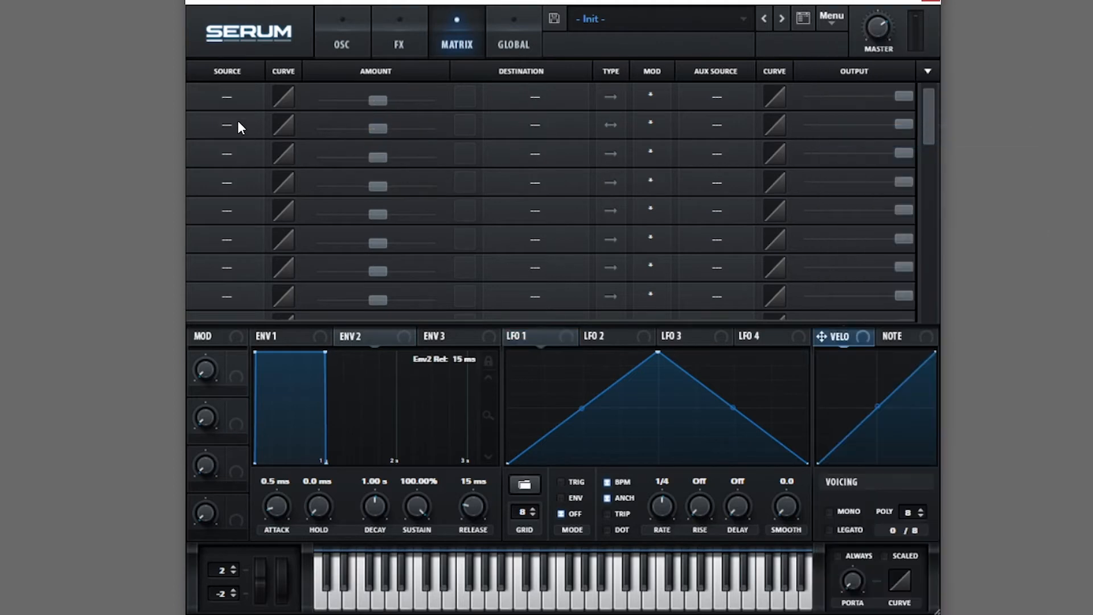
left_click(233, 97)
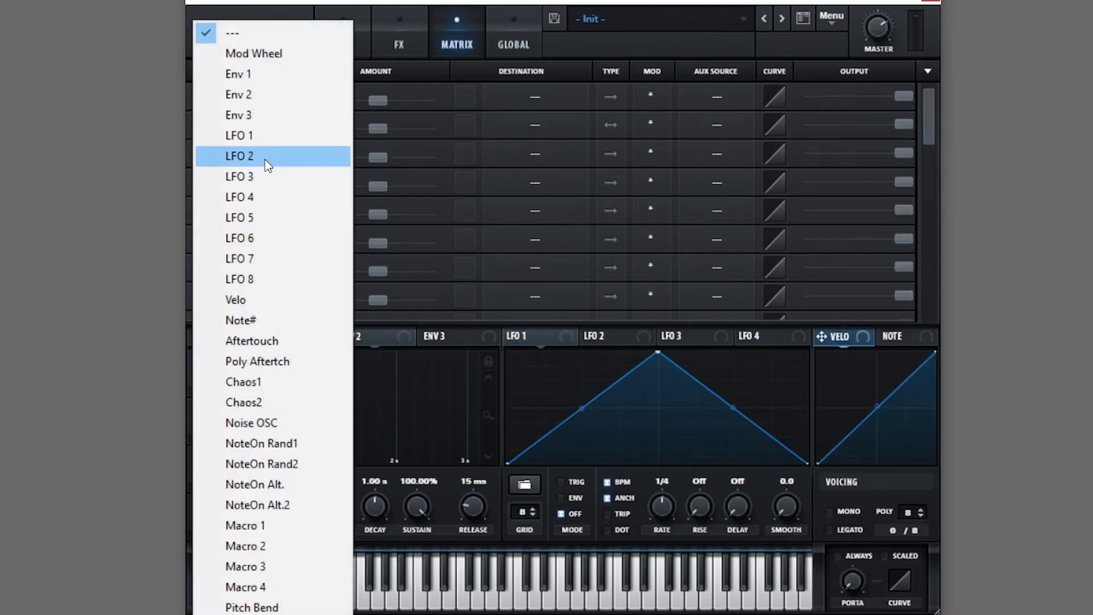
left_click(251, 137)
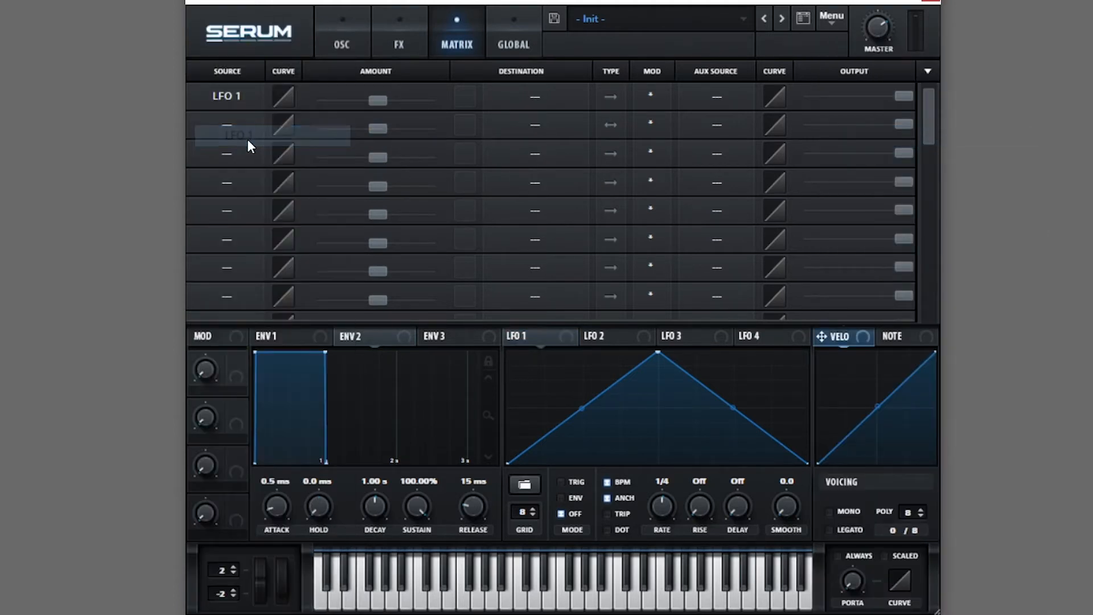
left_click(525, 95)
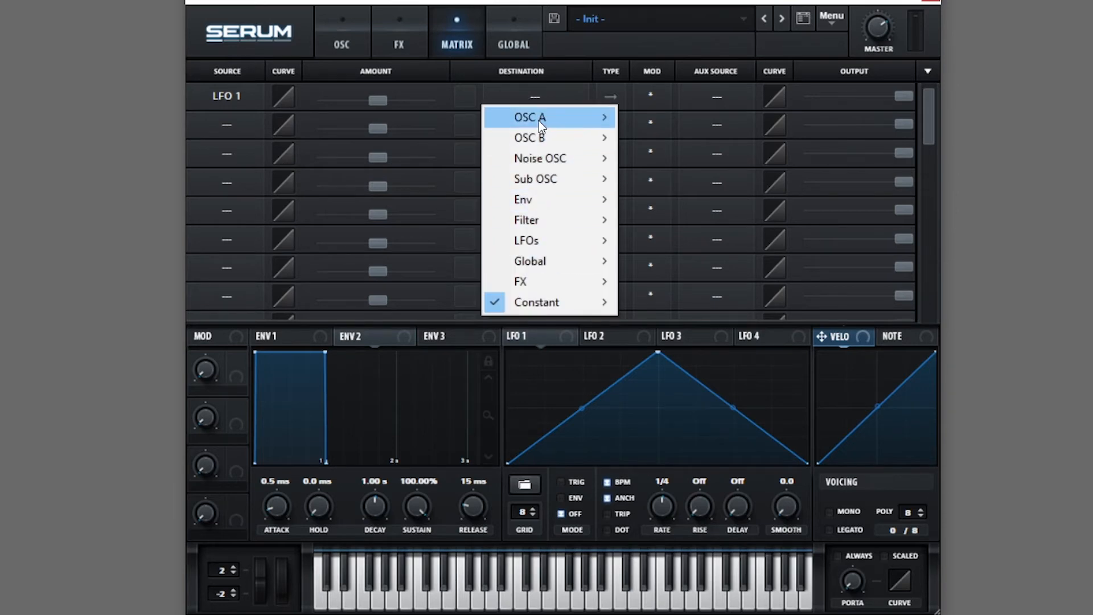
mouse_move(559, 117)
left_click(679, 116)
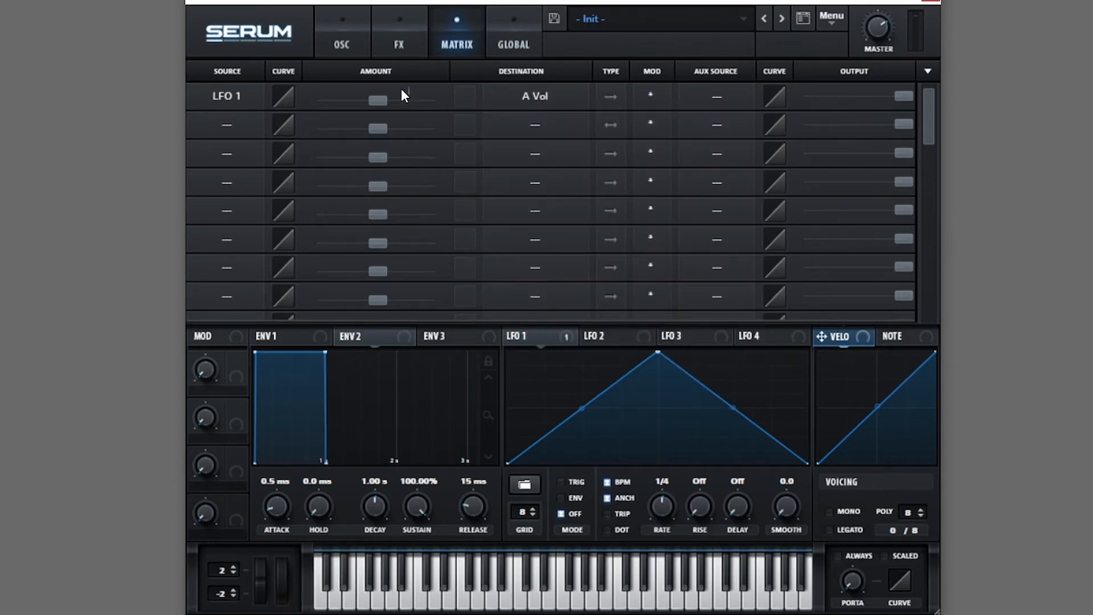
Step: Raise the LFO 1 to A Vol modulation amount to a positive value and view its effect on oscillator A's level
left_click_drag(374, 101, 415, 101)
left_click(365, 40)
left_click(543, 337)
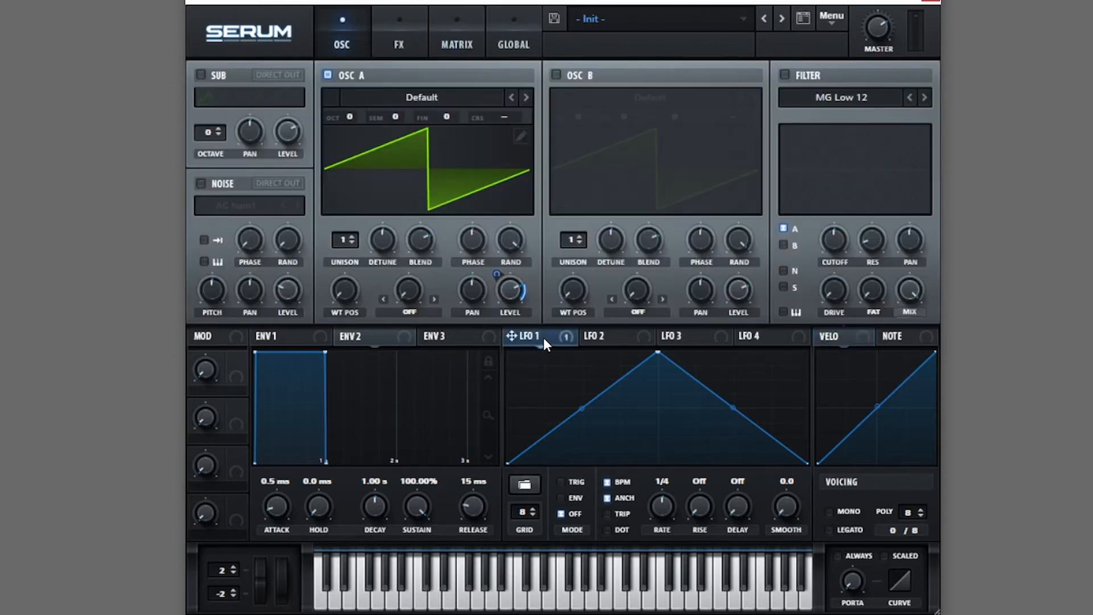
Step: Initialize the preset and route LFO 1 to A Pan in the first row of the modulation matrix
left_click(456, 39)
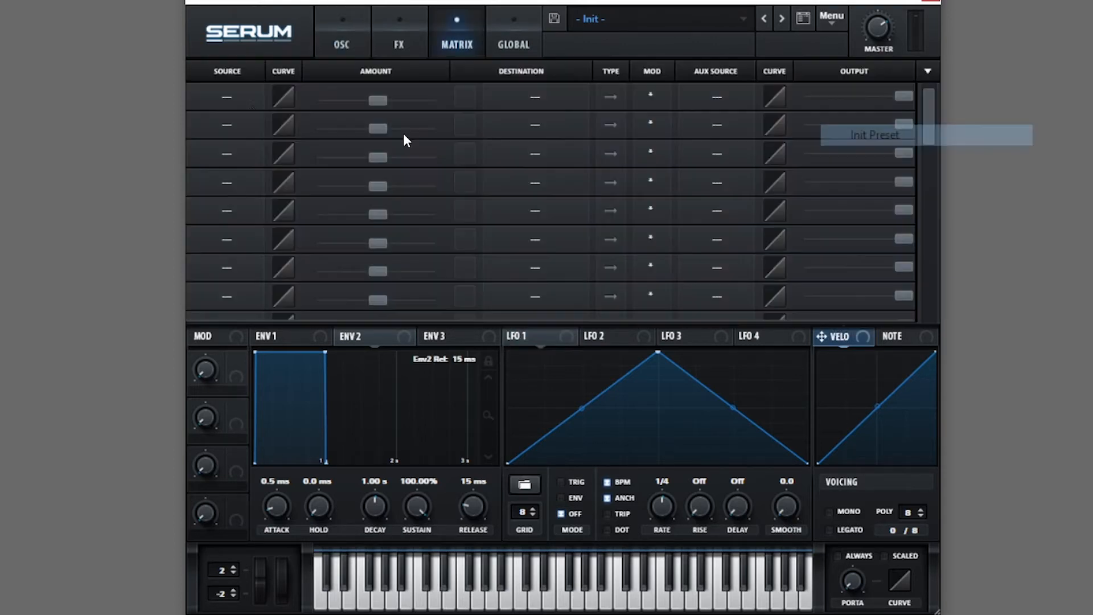
left_click(230, 93)
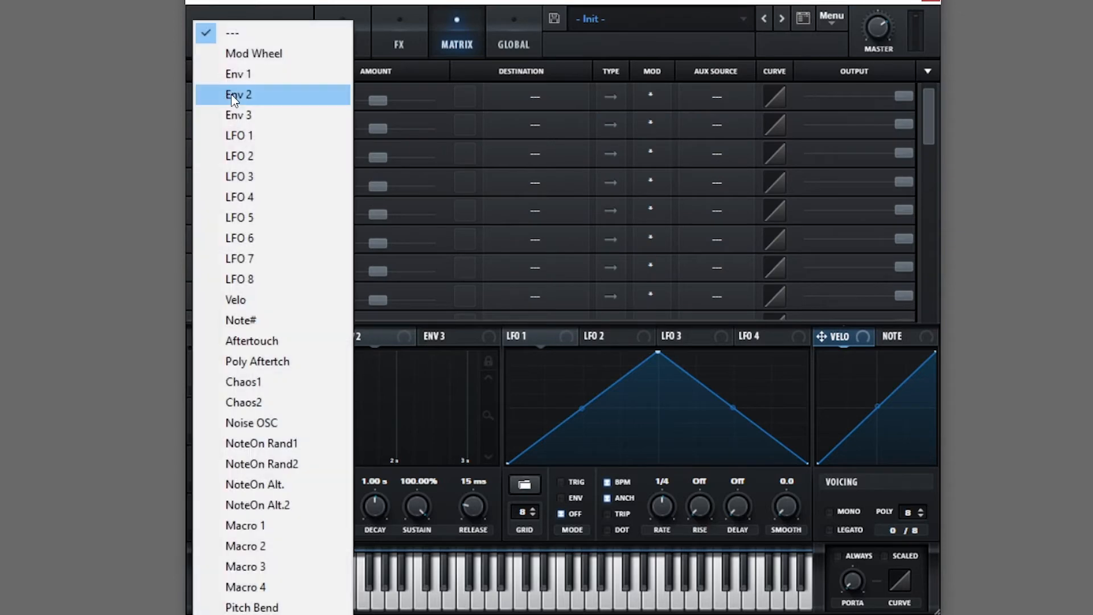
left_click(243, 131)
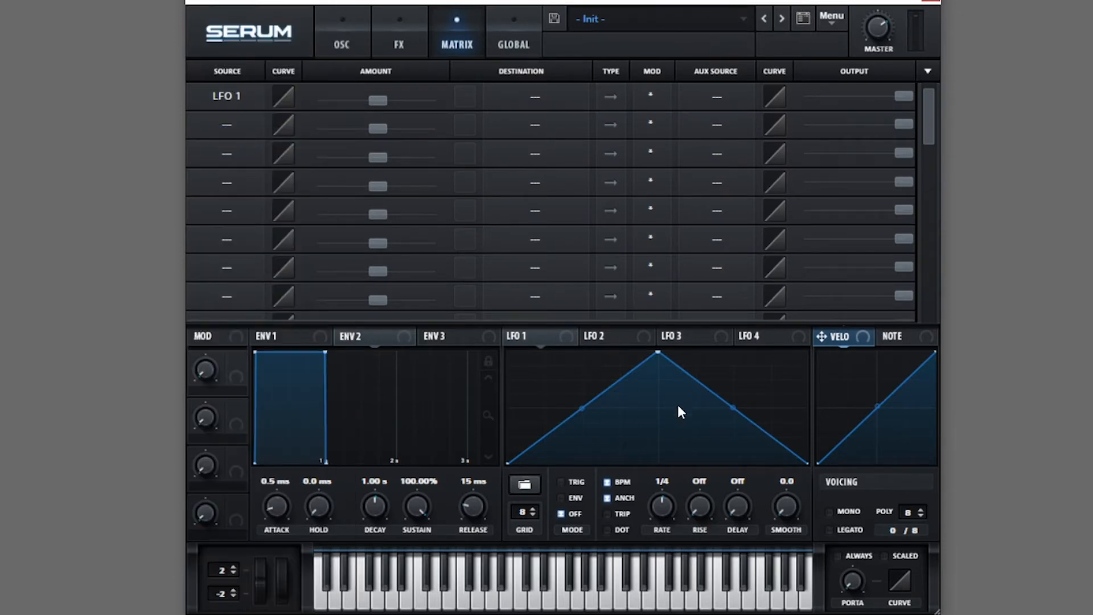
left_click(541, 337)
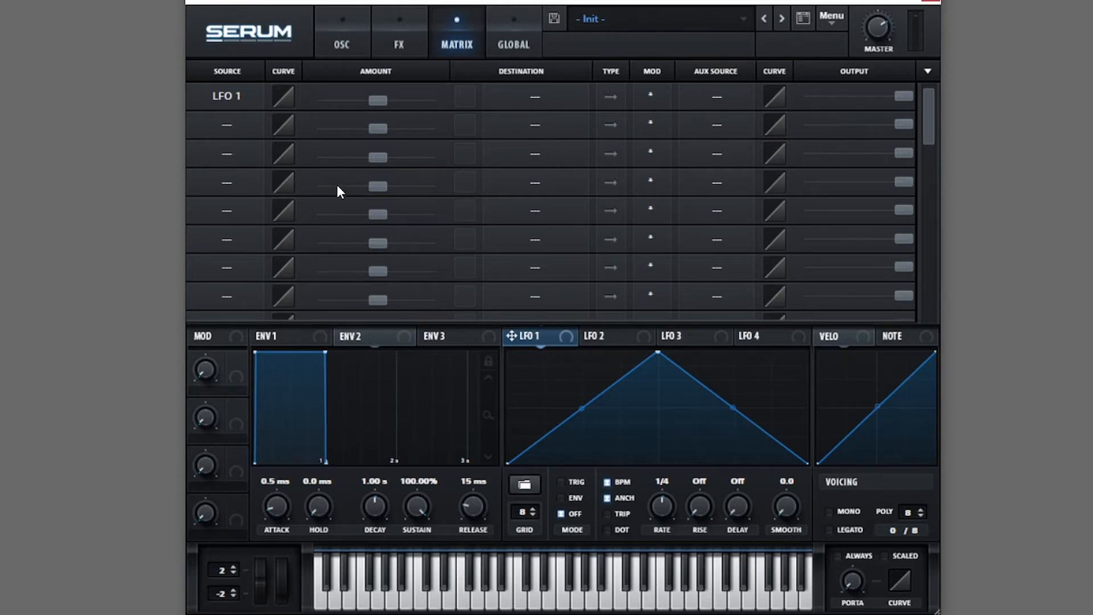
left_click(530, 118)
mouse_move(529, 118)
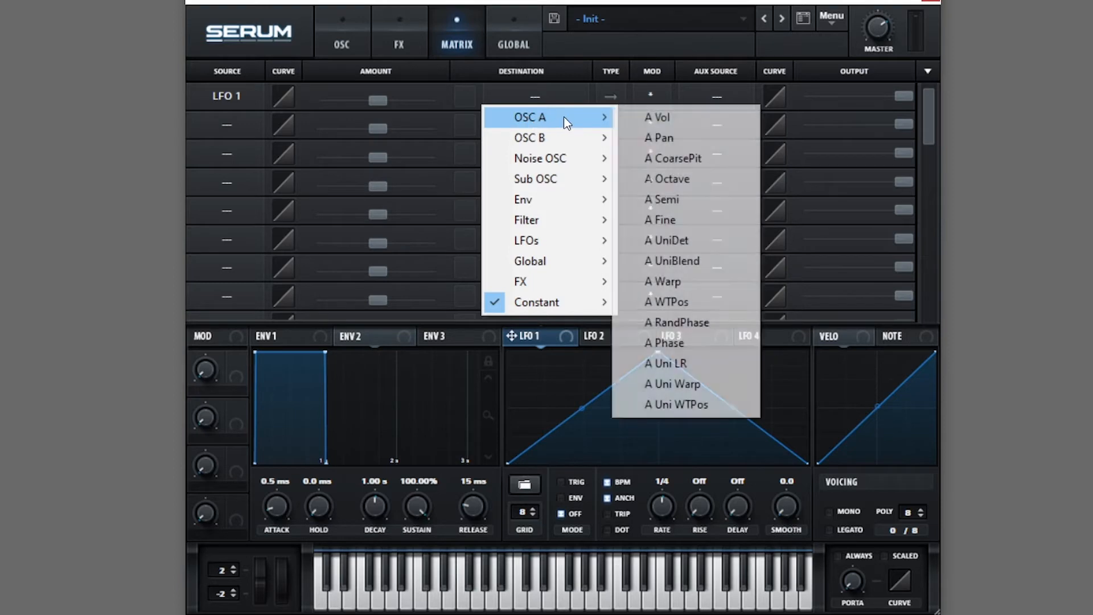
left_click(674, 140)
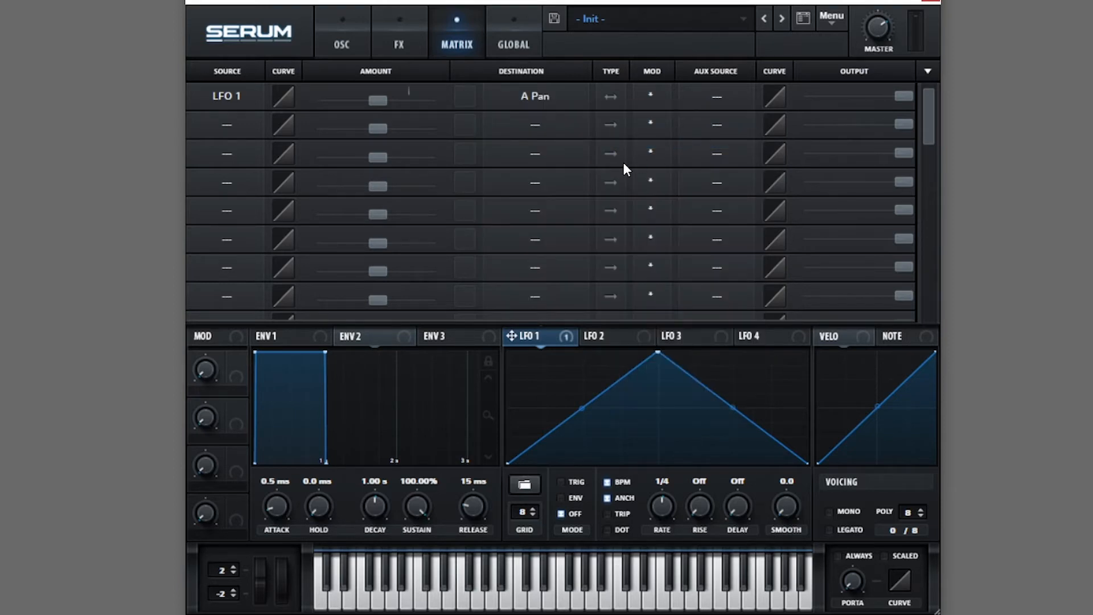
left_click(353, 45)
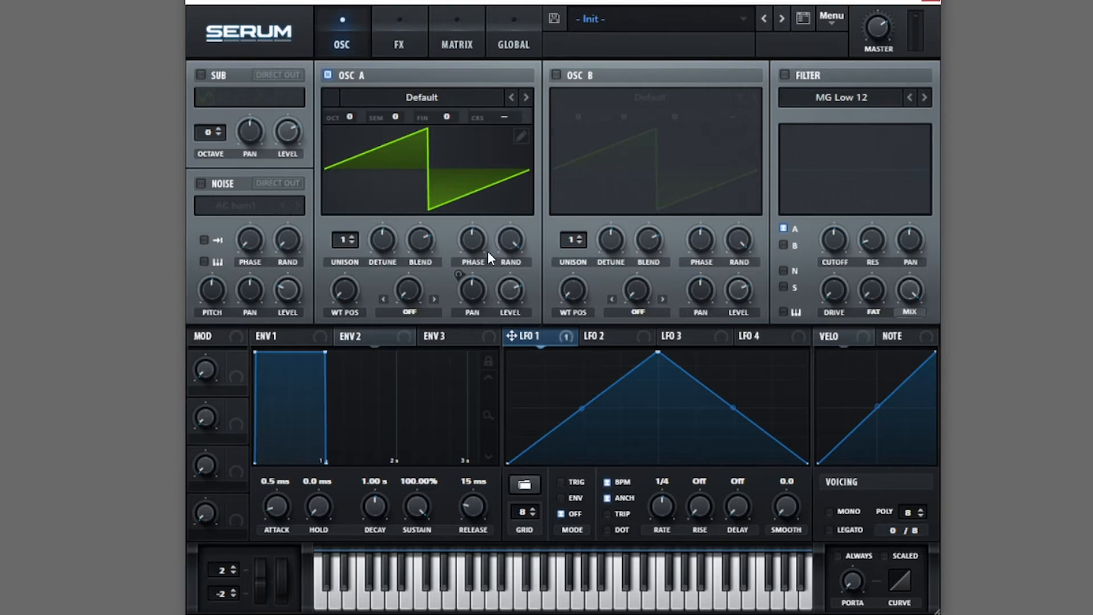
Step: Raise the LFO 1 to A Pan modulation amount partway into the positive range and view oscillator A's pan
left_click(457, 45)
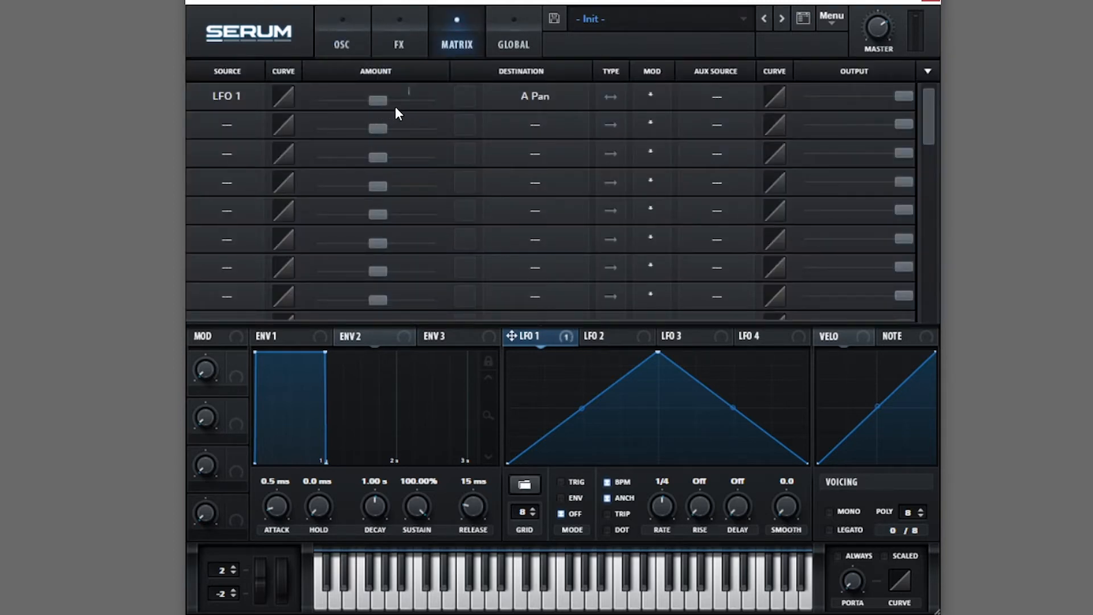
left_click_drag(392, 98, 417, 103)
left_click(361, 44)
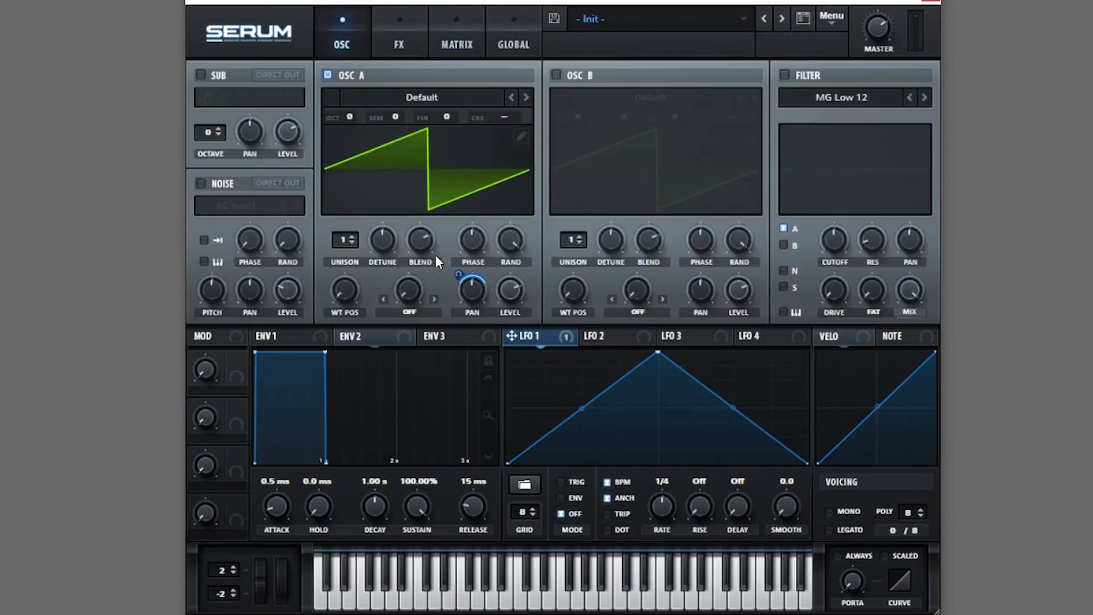
Step: Set the LFO 1 to A Pan modulation amount to its positive maximum and view oscillator A's pan
left_click(458, 46)
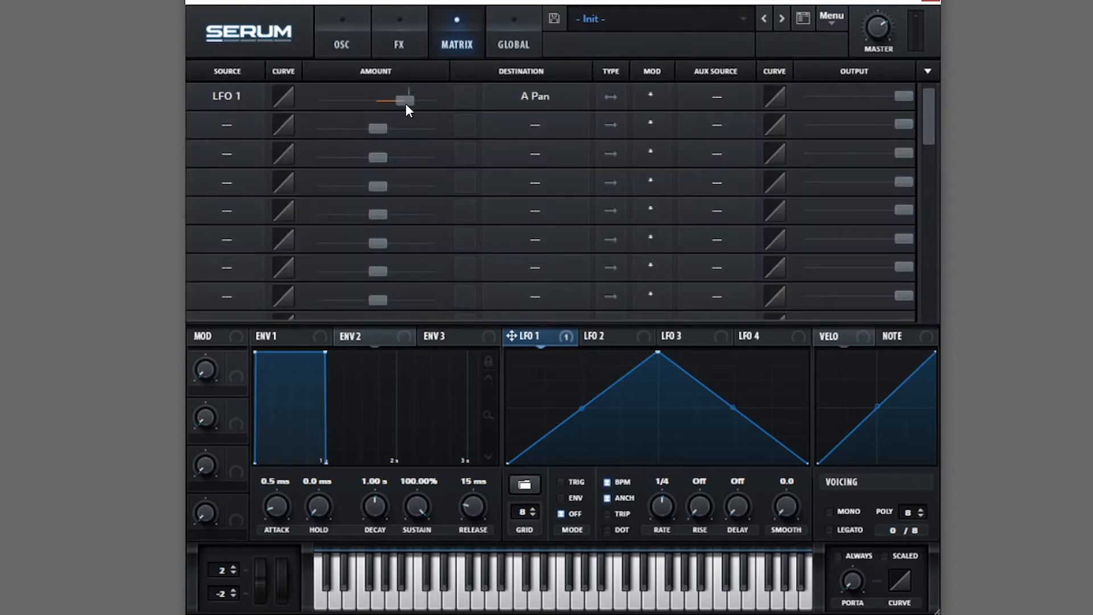
left_click_drag(405, 104, 526, 96)
left_click(355, 43)
left_click(462, 45)
left_click(317, 16)
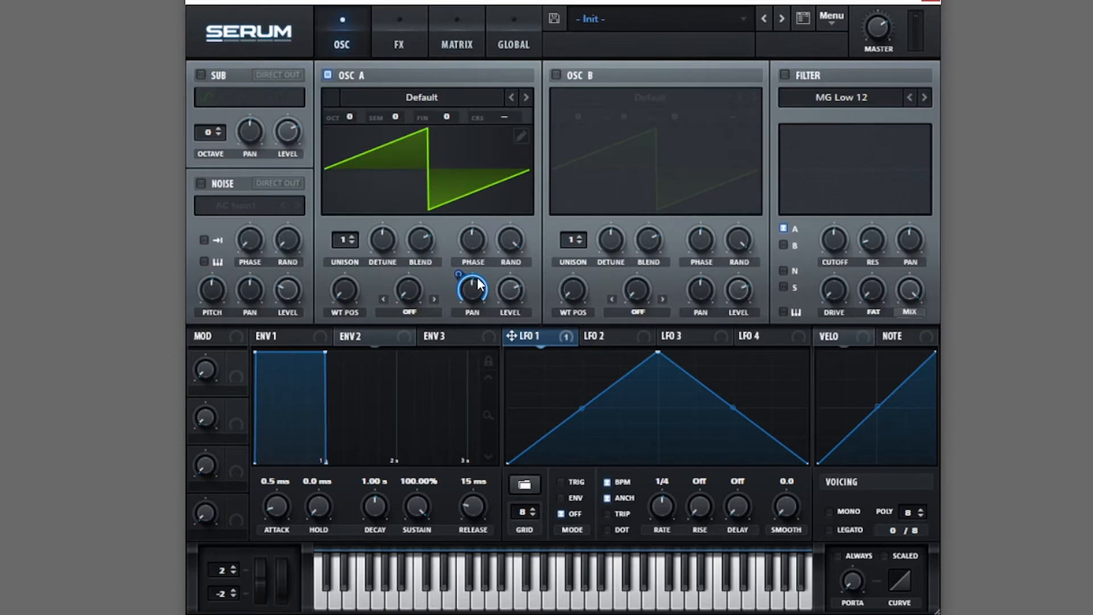
Step: Lower the LFO 1 to A Pan modulation amount to a small positive value and check oscillator A's pan
left_click(467, 47)
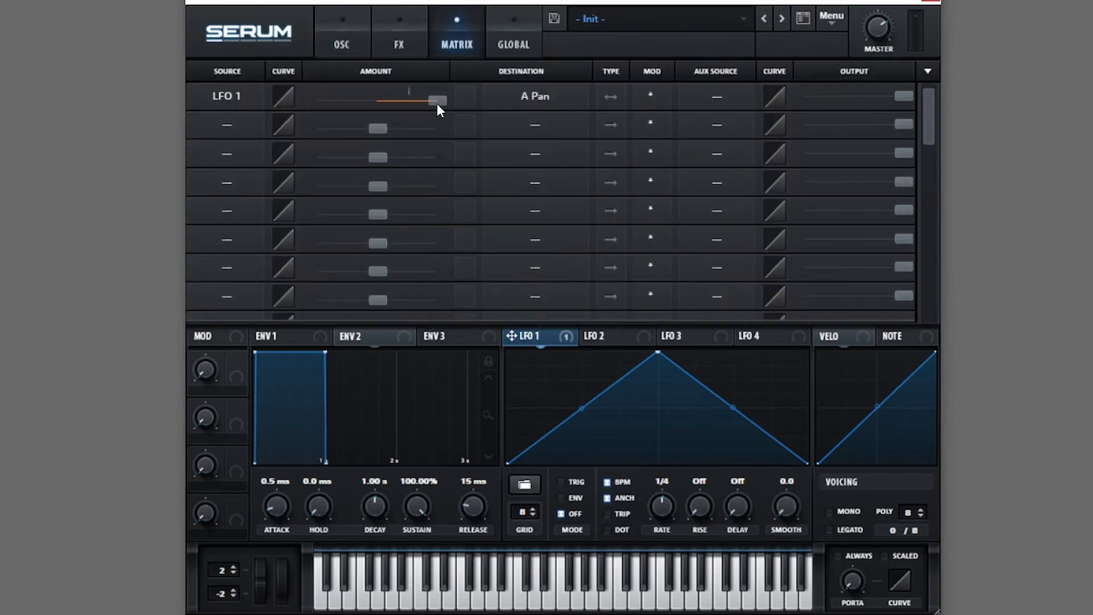
left_click_drag(437, 102, 390, 100)
left_click(348, 47)
left_click(459, 48)
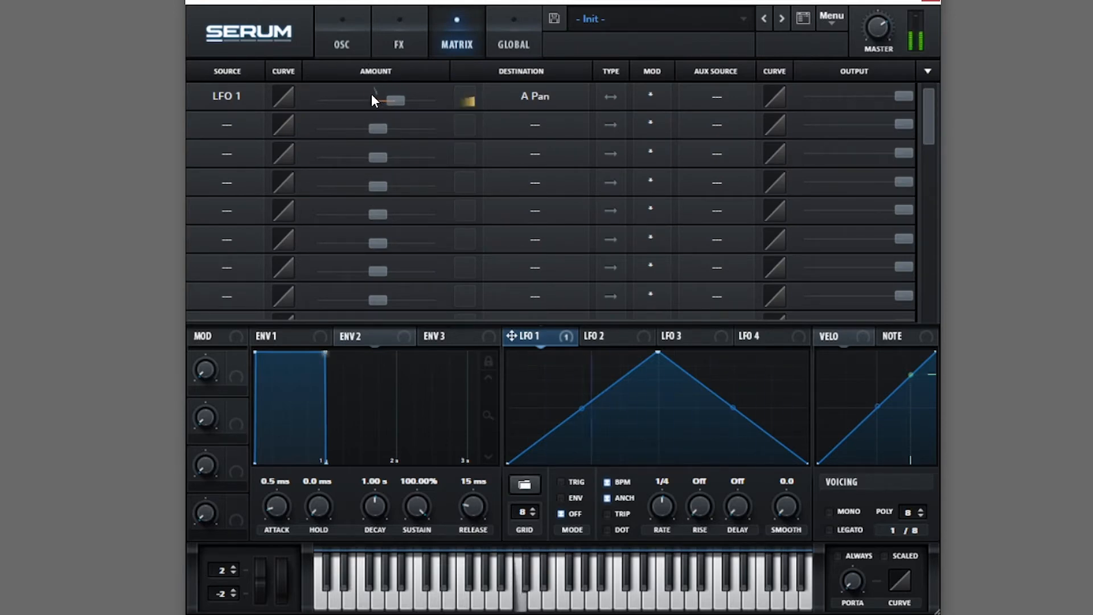
left_click(357, 44)
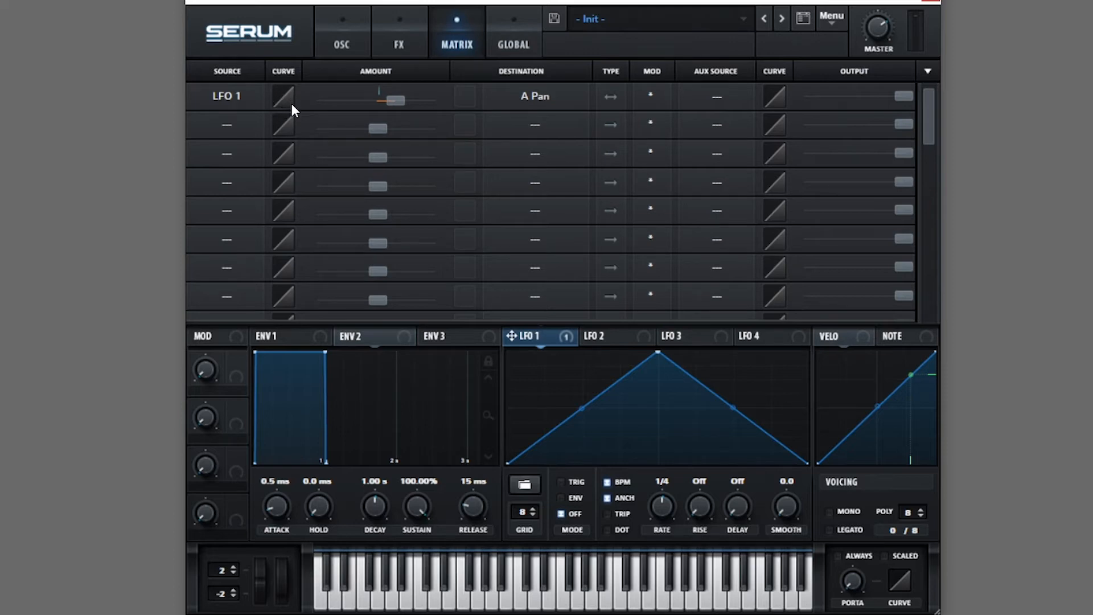
Step: Bend the source curve of the LFO 1 to A Pan routing in both directions
left_click_drag(291, 104, 296, 160)
left_click_drag(294, 105, 274, 28)
left_click_drag(272, 24, 309, 177)
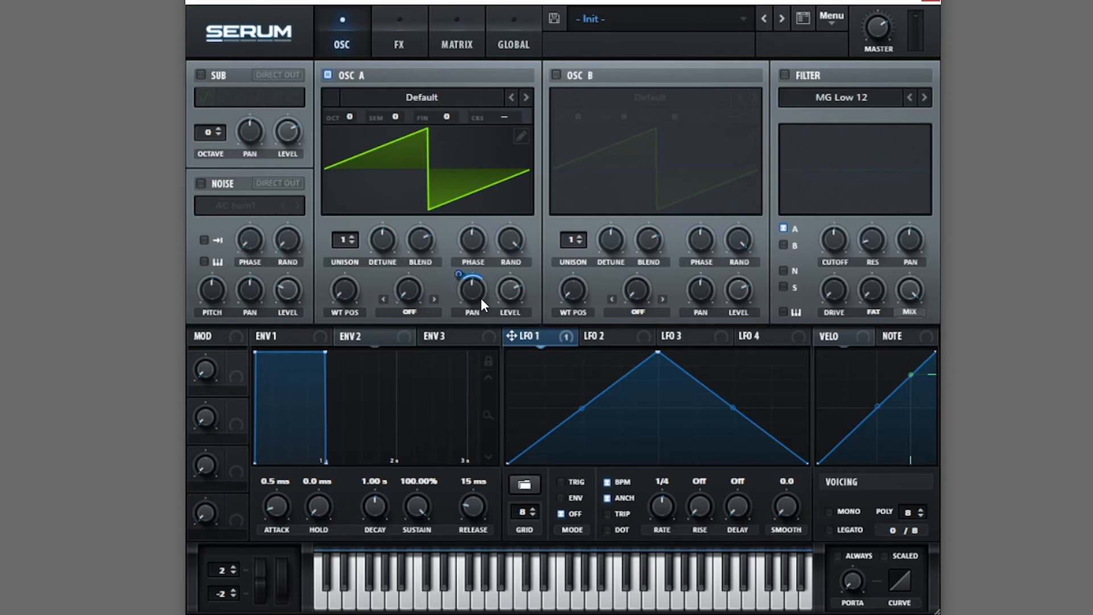
Step: Examine the type of the LFO 1 to A Pan routing and the modulation range on oscillator A's pan
mouse_move(481, 300)
left_click(457, 44)
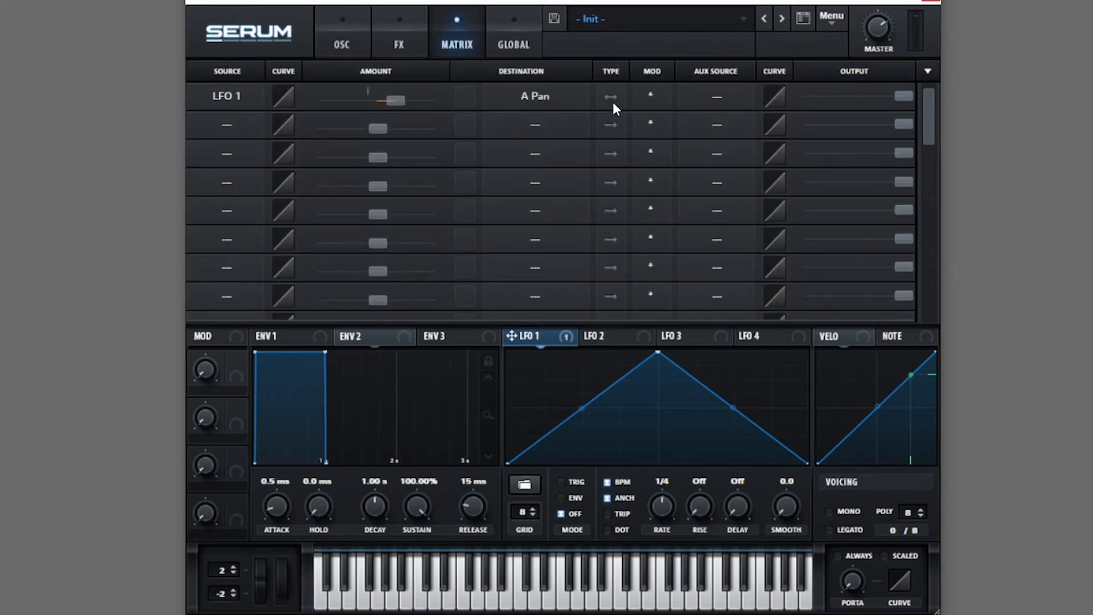
left_click(345, 45)
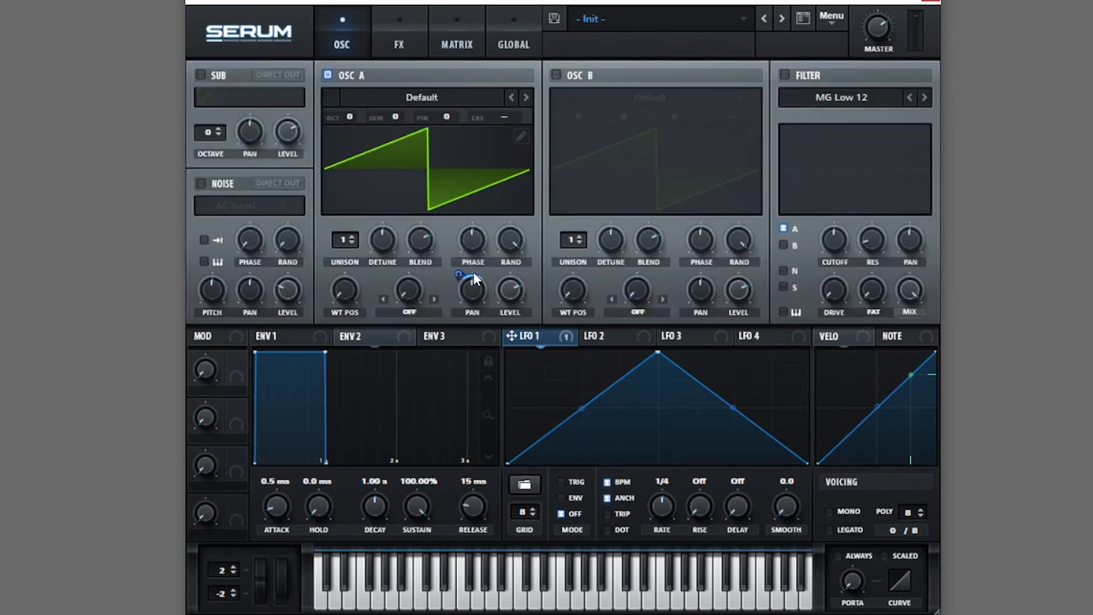
mouse_move(471, 279)
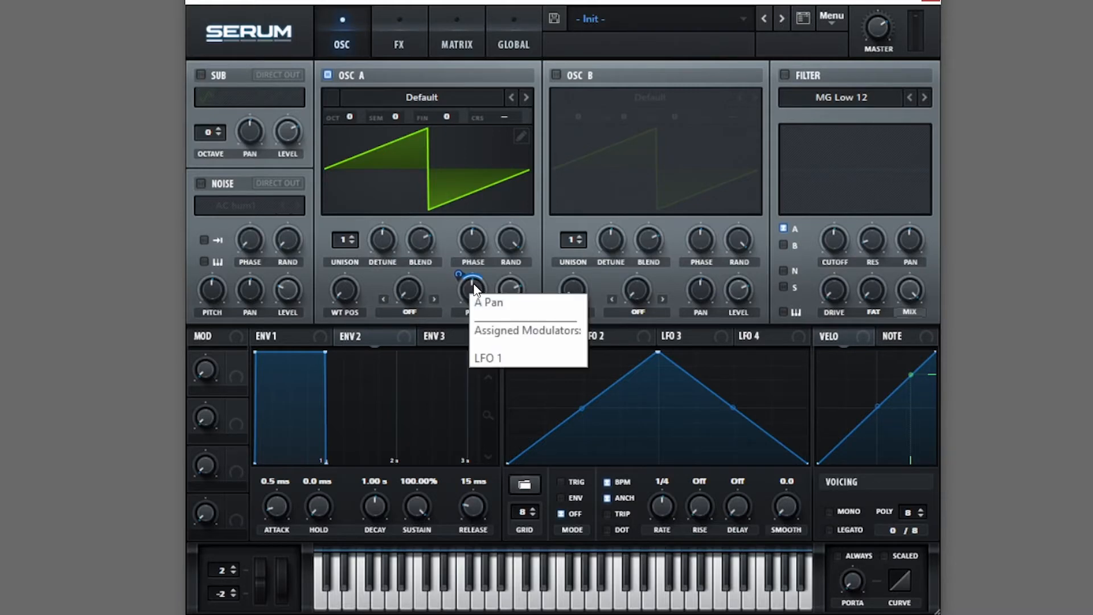
Step: Switch the LFO 1 to A Pan routing's type to unidirectional and view the modulation on oscillator A's pan
left_click(454, 45)
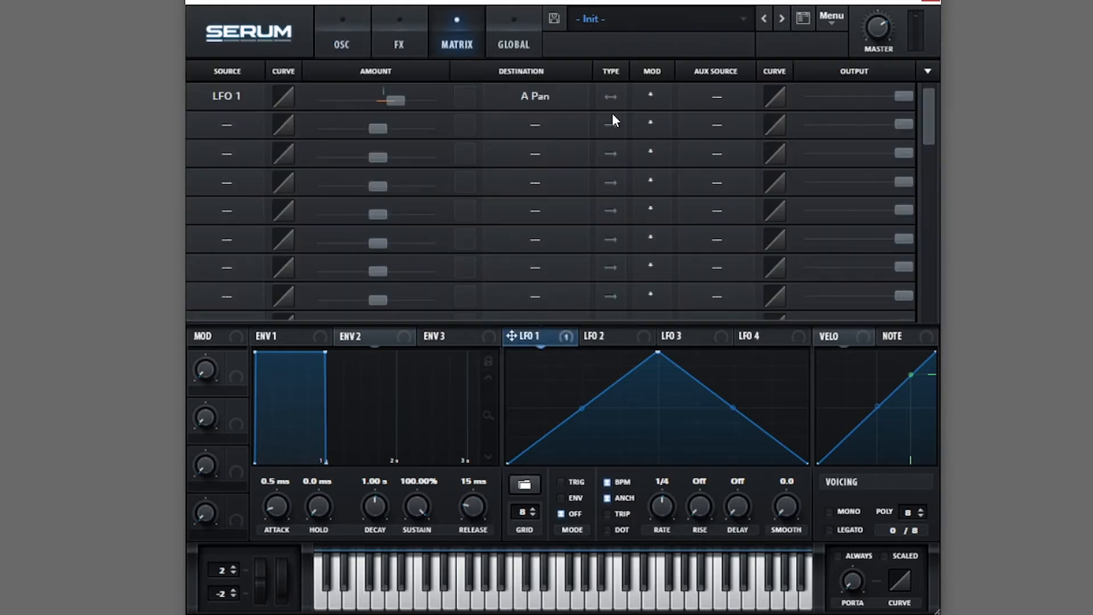
left_click(334, 45)
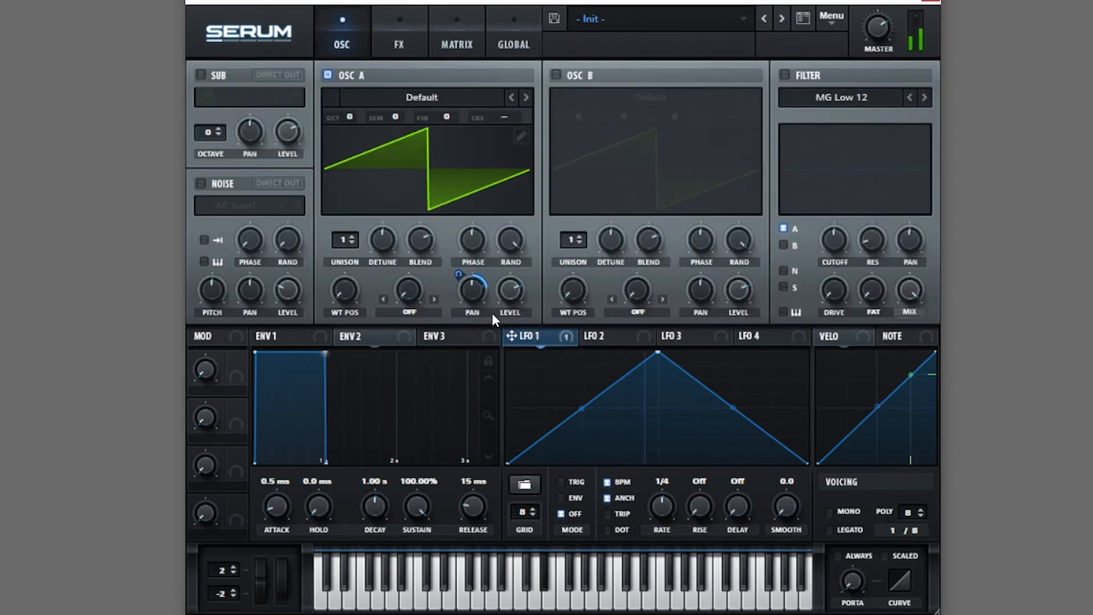
left_click(457, 45)
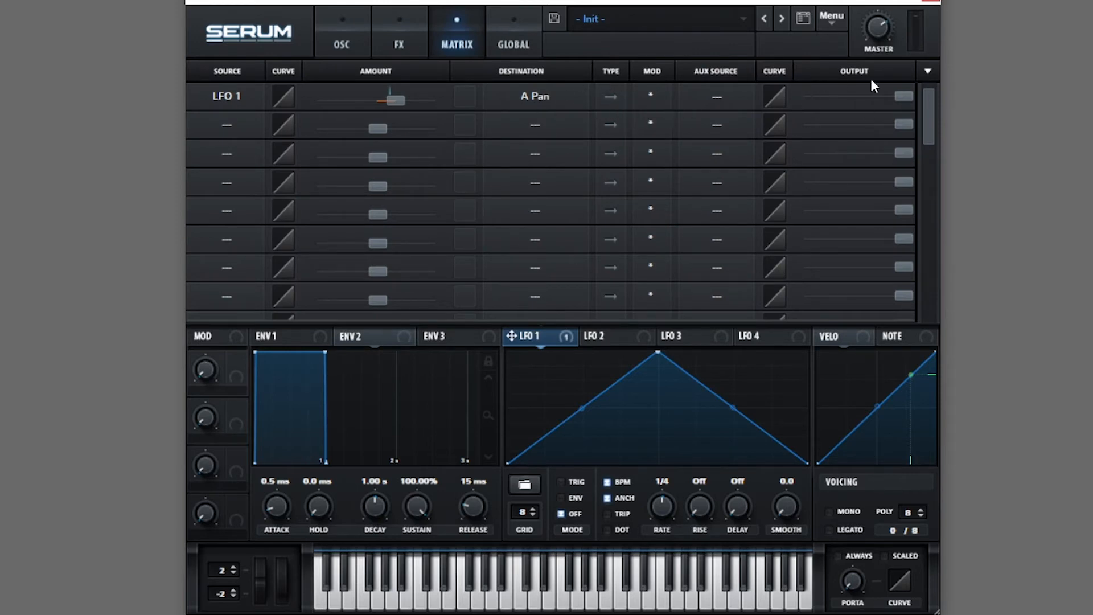
Step: Reset the synth with Init Preset and route LFO 1 to oscillator A's level with an amount of 100
left_click(831, 28)
left_click(854, 135)
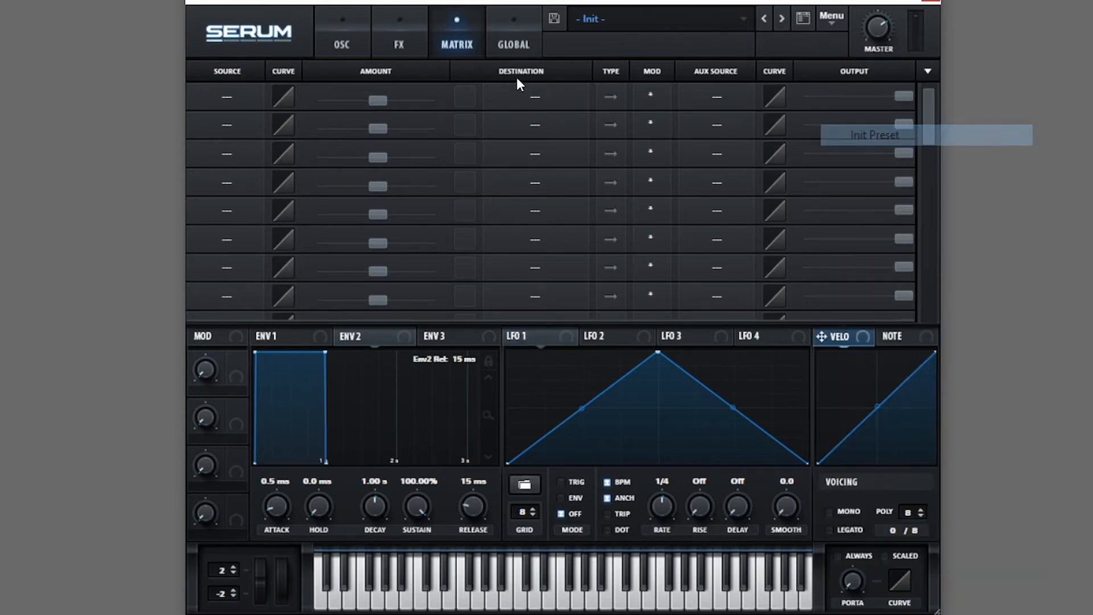
left_click_drag(512, 293, 497, 121)
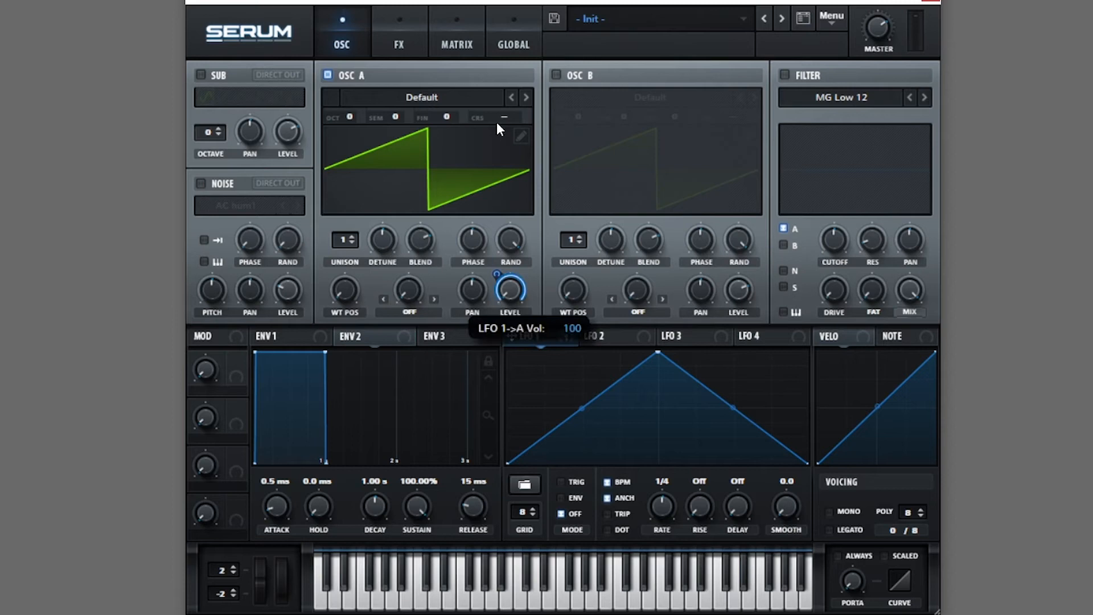
left_click(462, 41)
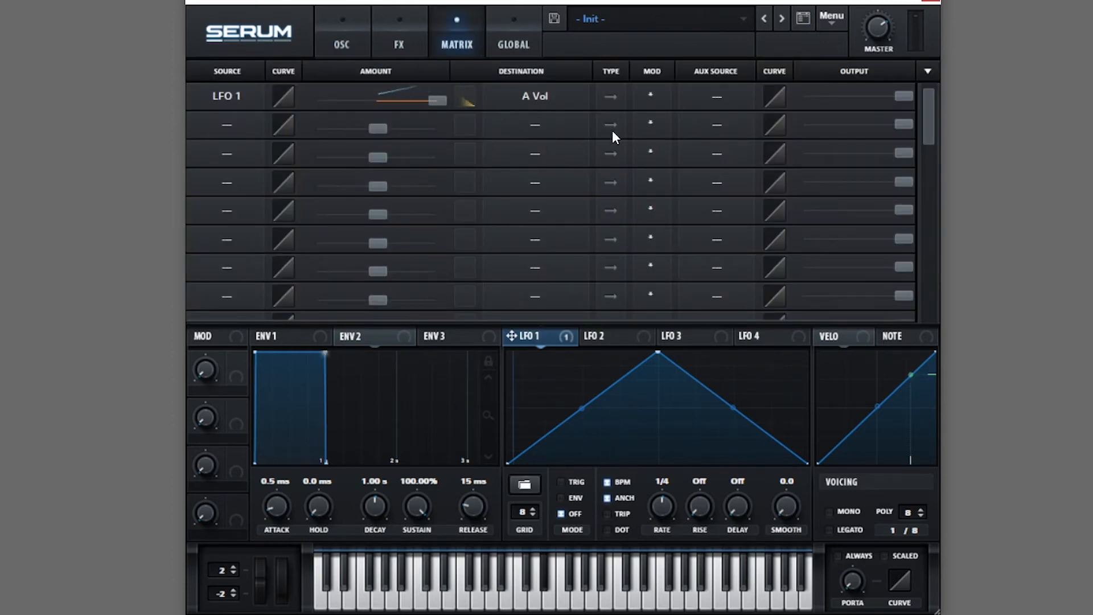
Step: Move LFO 1's peak earlier, and sweep the LFO 1 to A Vol output down to near minimum and back to maximum
left_click_drag(658, 353, 550, 353)
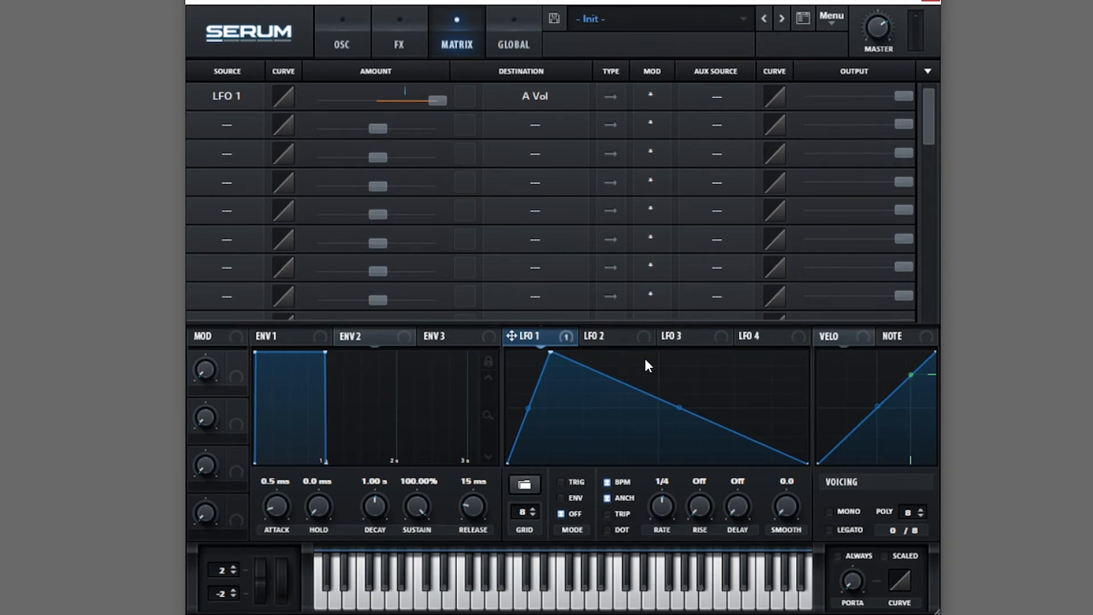
left_click_drag(900, 99, 862, 103)
left_click_drag(889, 96, 774, 102)
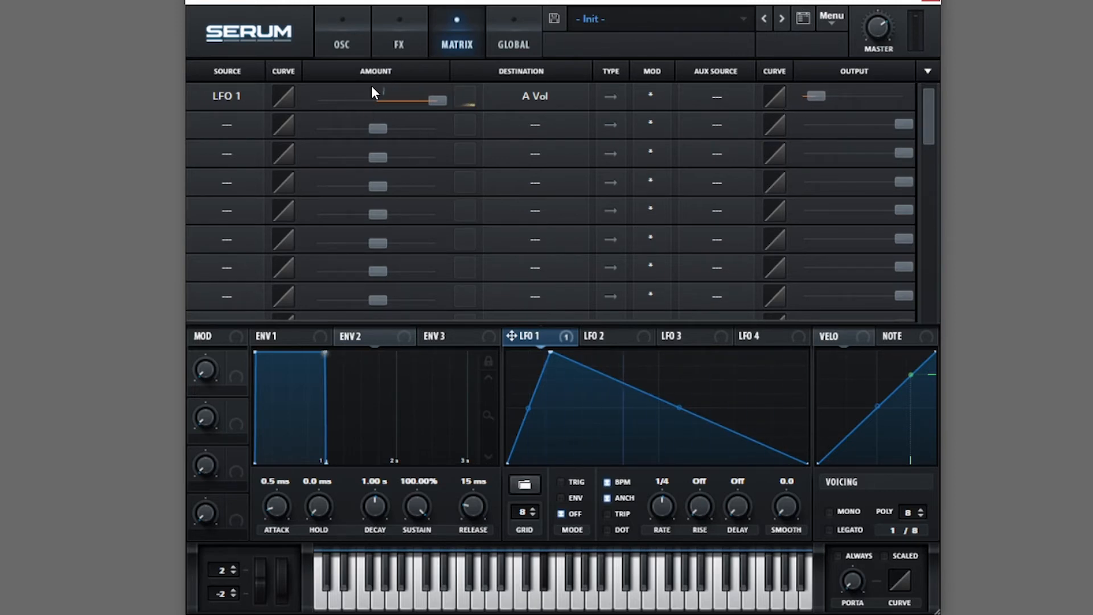
left_click_drag(807, 96, 948, 95)
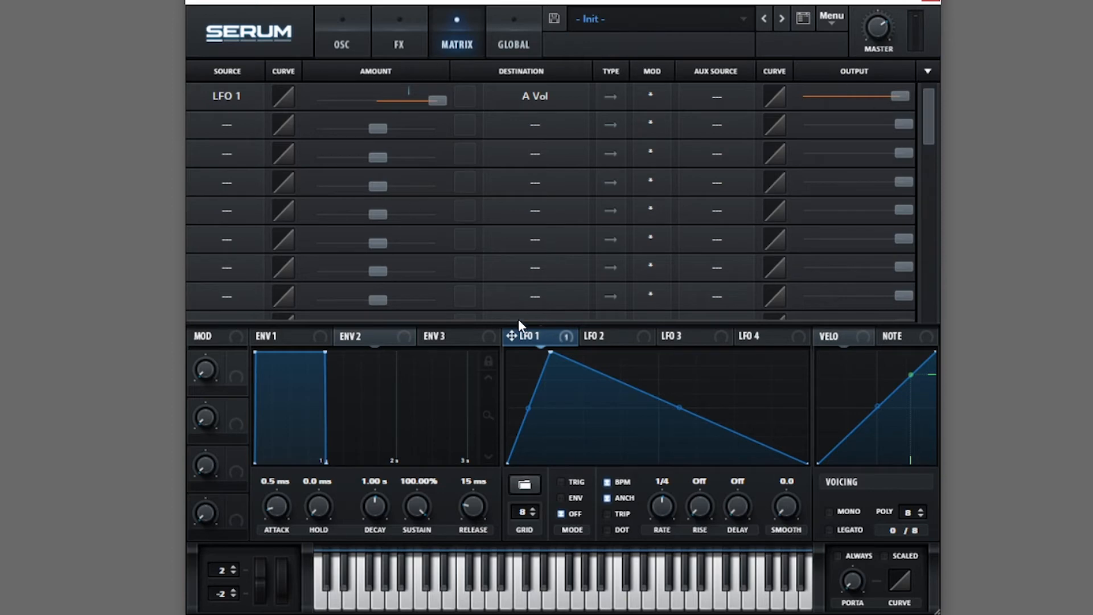
left_click_drag(866, 103, 999, 108)
Step: Add a second matrix routing with Env 2 as the source and B Vol as the destination
left_click(249, 139)
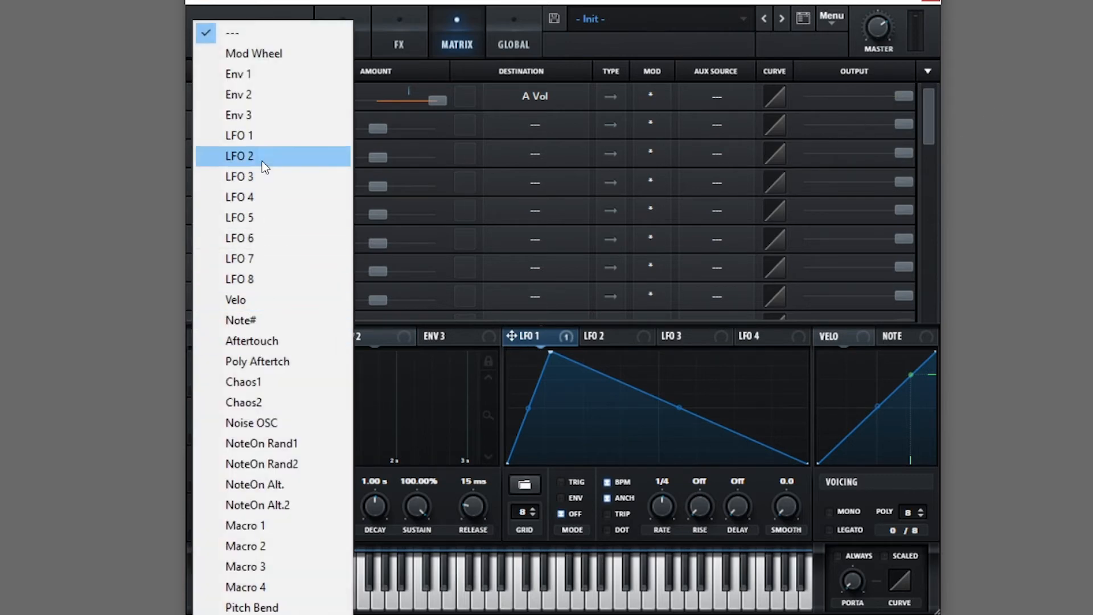
left_click(246, 94)
left_click(517, 117)
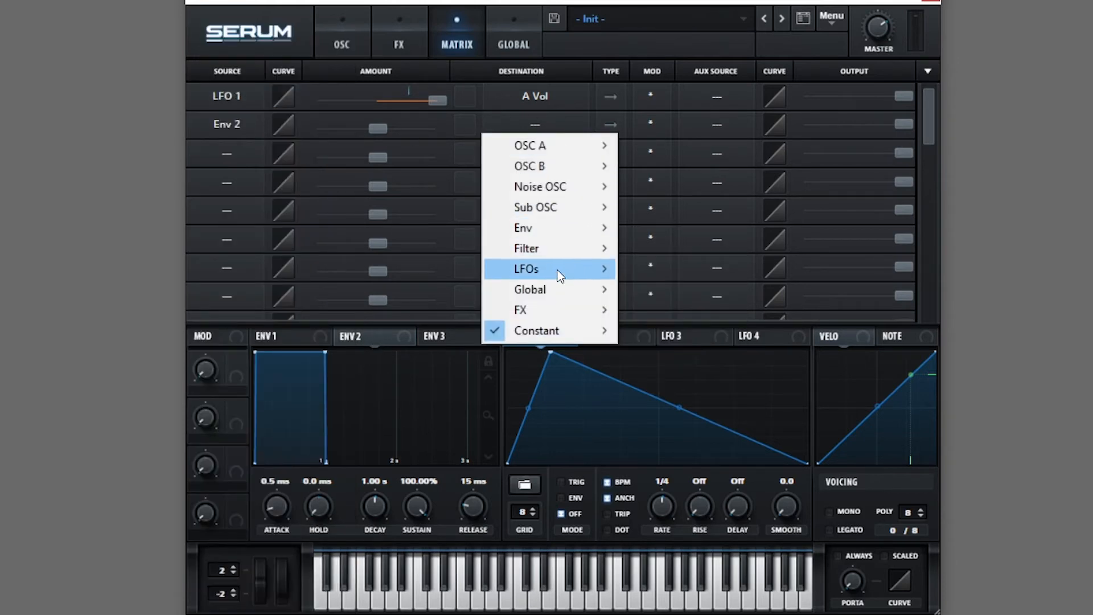
mouse_move(547, 149)
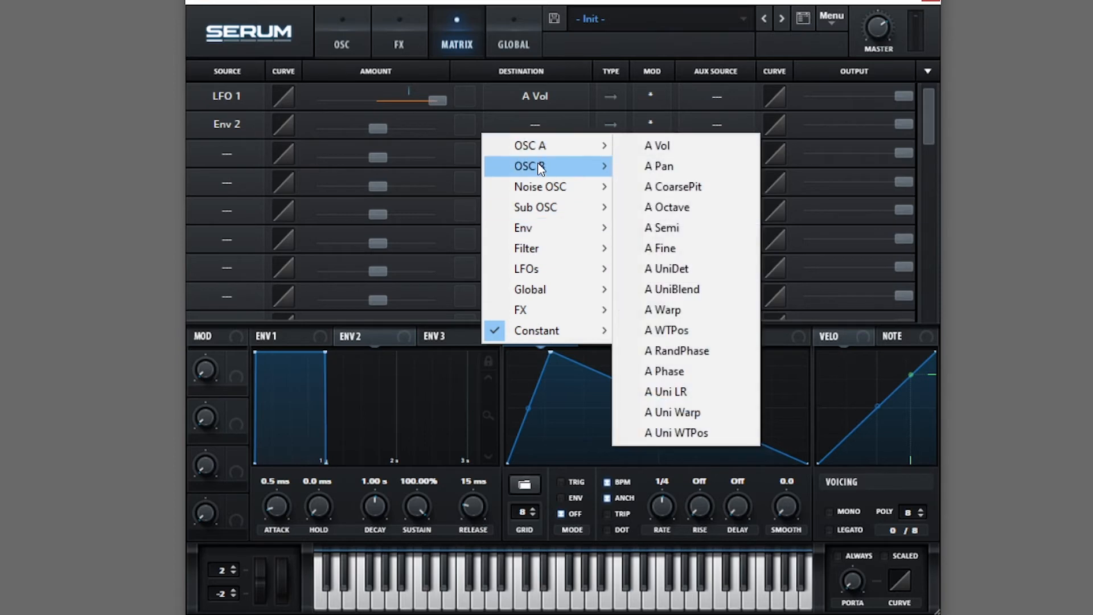
left_click(658, 165)
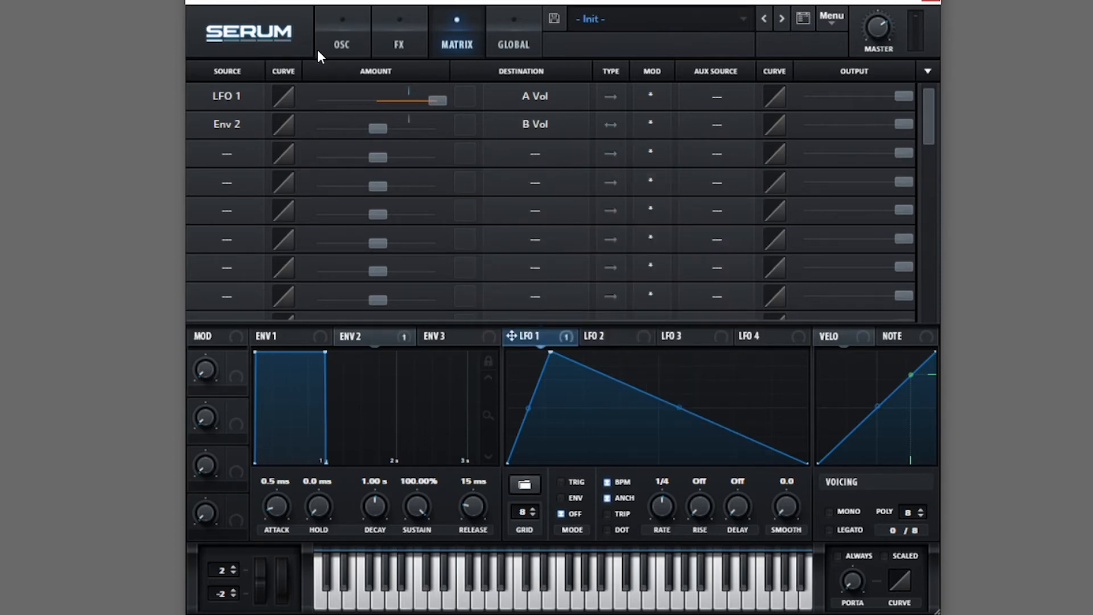
Step: Turn oscillator A off and oscillator B on
left_click(348, 37)
left_click(329, 76)
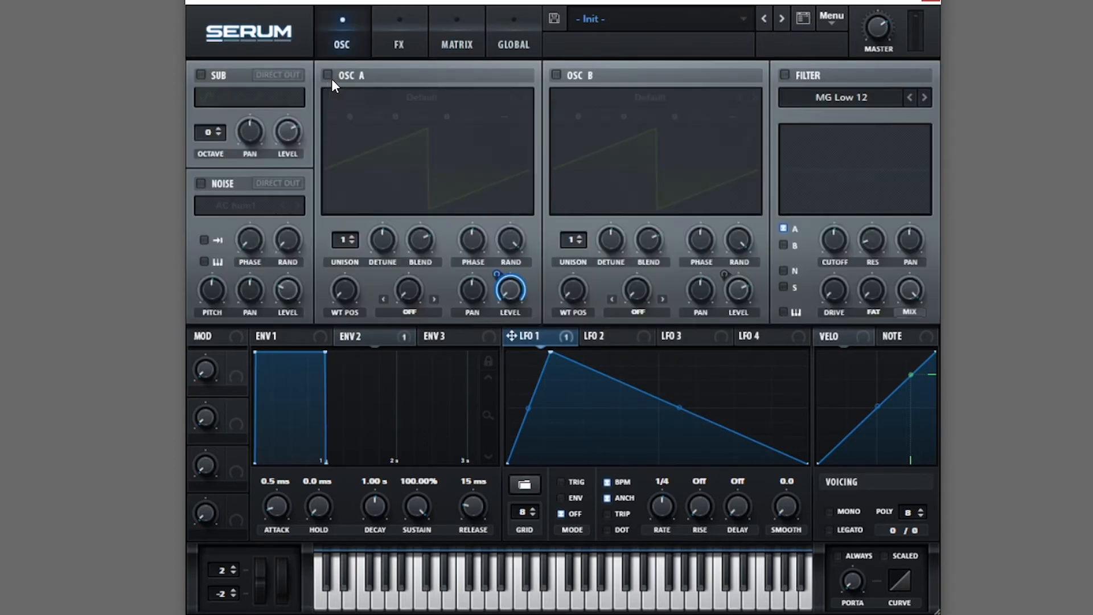
left_click(556, 76)
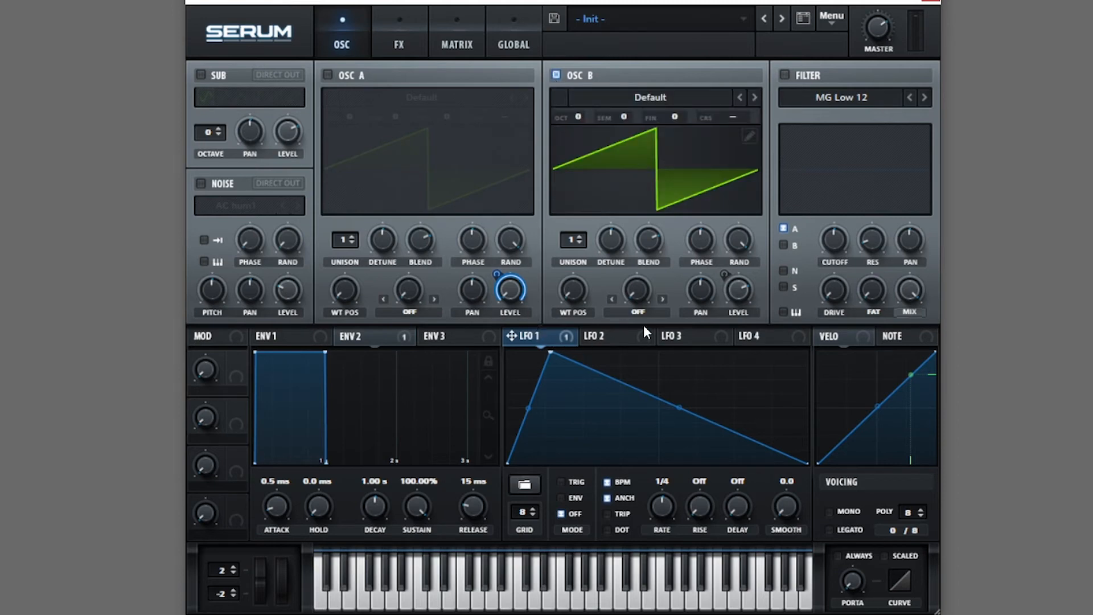
Step: Raise the Env 2 to B Vol modulation amount above zero and view the modulation on oscillator B's level
left_click(401, 340)
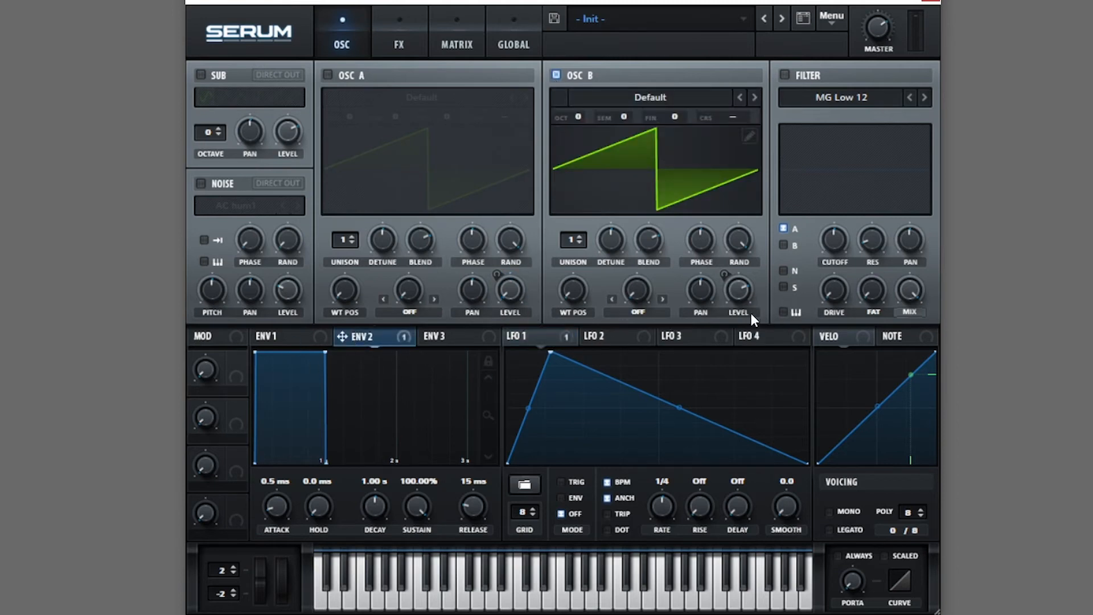
left_click(464, 45)
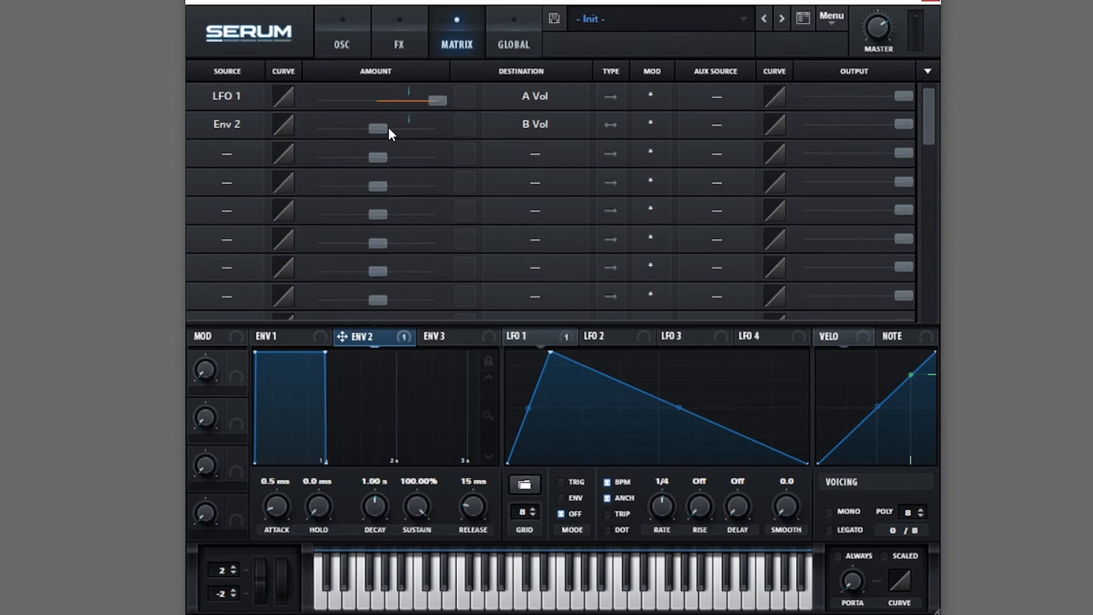
left_click_drag(388, 128, 399, 124)
left_click(340, 49)
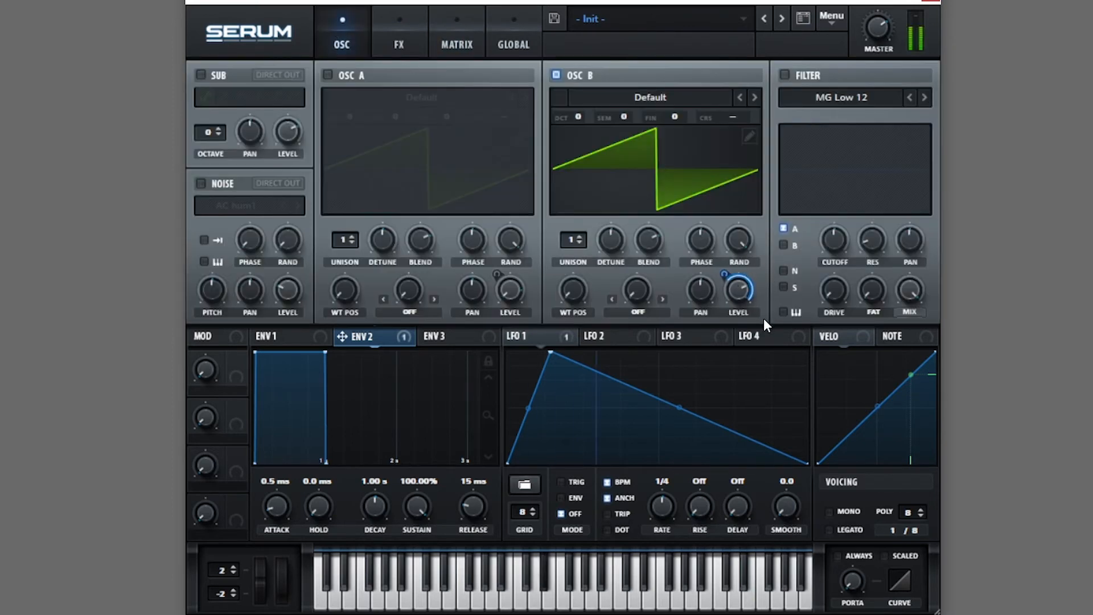
Step: Shape Env 2 with a 339 ms decay and 0% sustain, and remove all destinations from LFO 1
left_click_drag(325, 358, 264, 462)
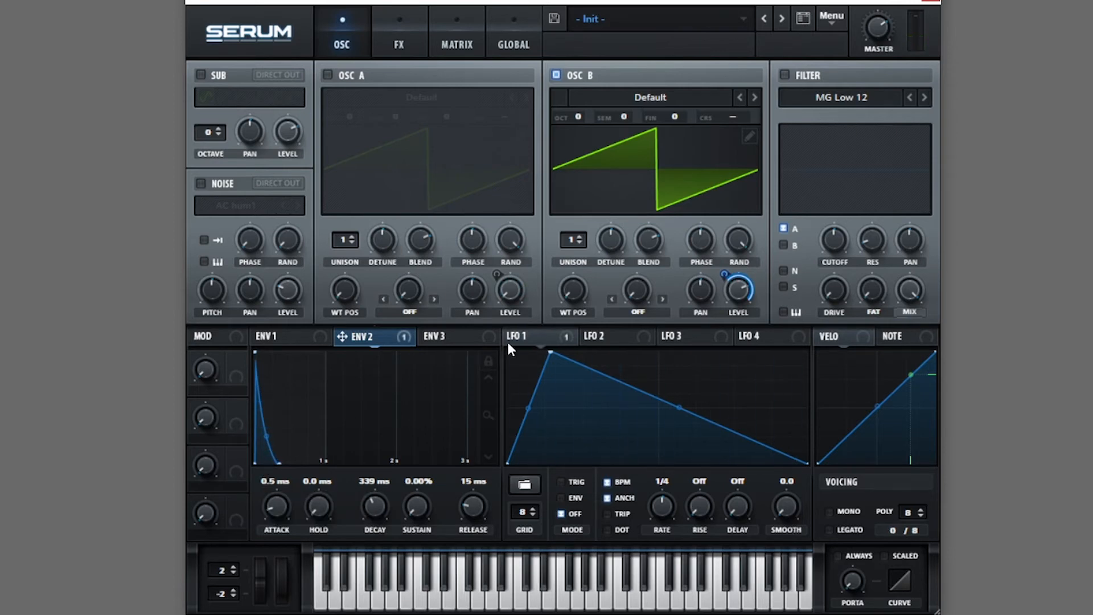
right_click(553, 334)
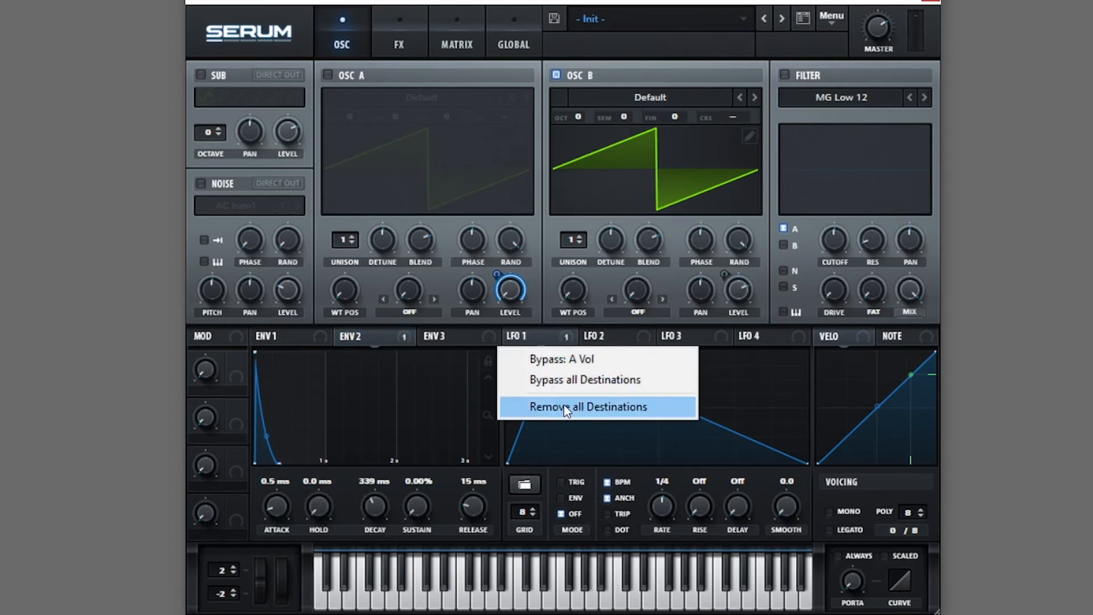
left_click(567, 407)
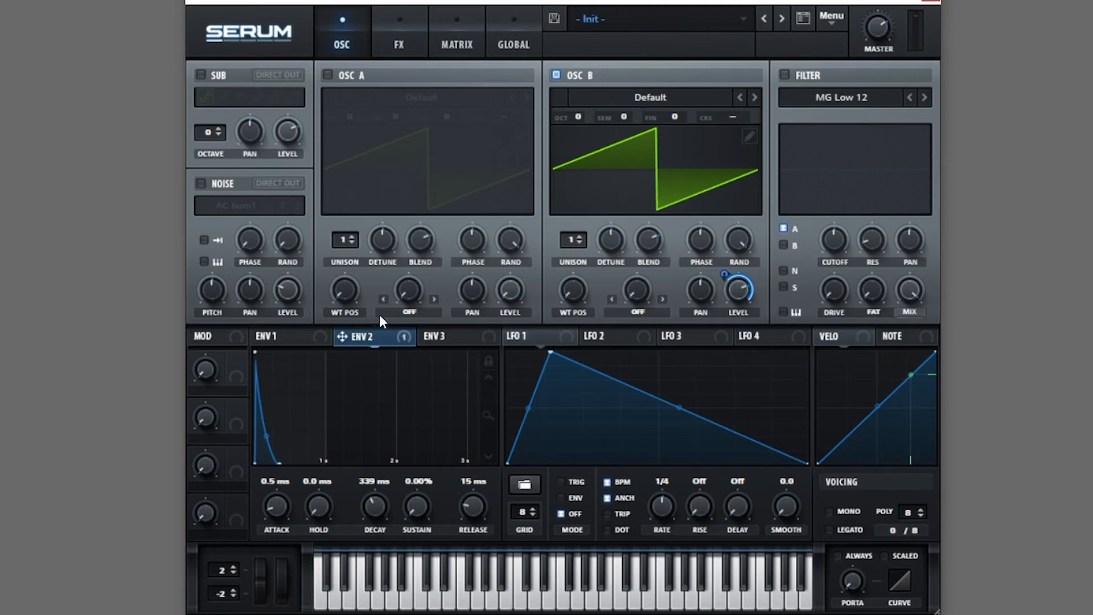
Step: Route LFO 1 to oscillator A's level at the maximum amount and set LFO 2 as that routing's aux source
left_click(459, 40)
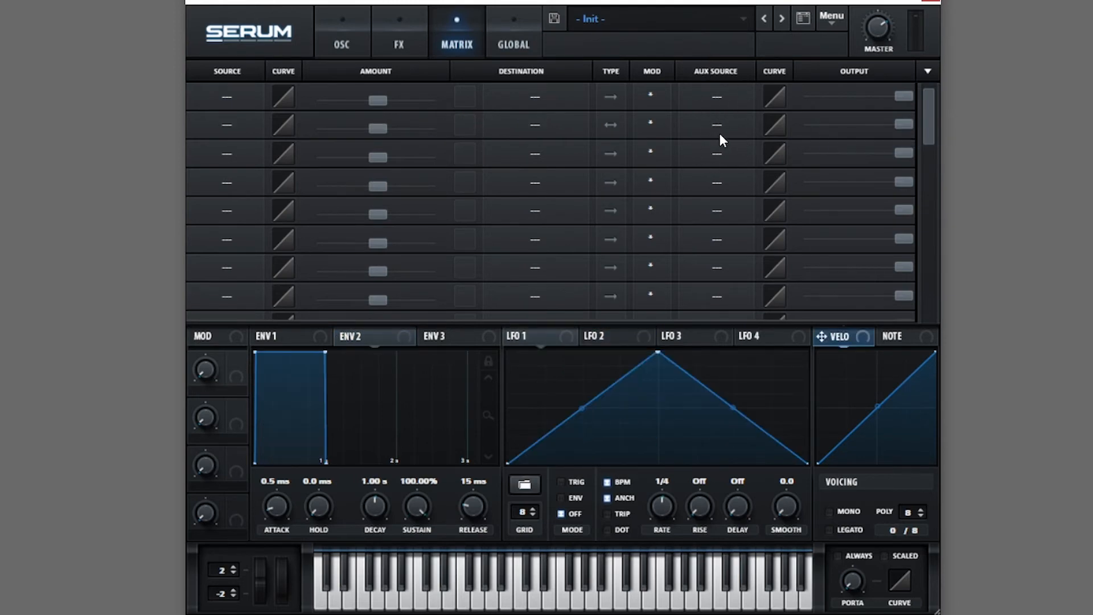
left_click(341, 40)
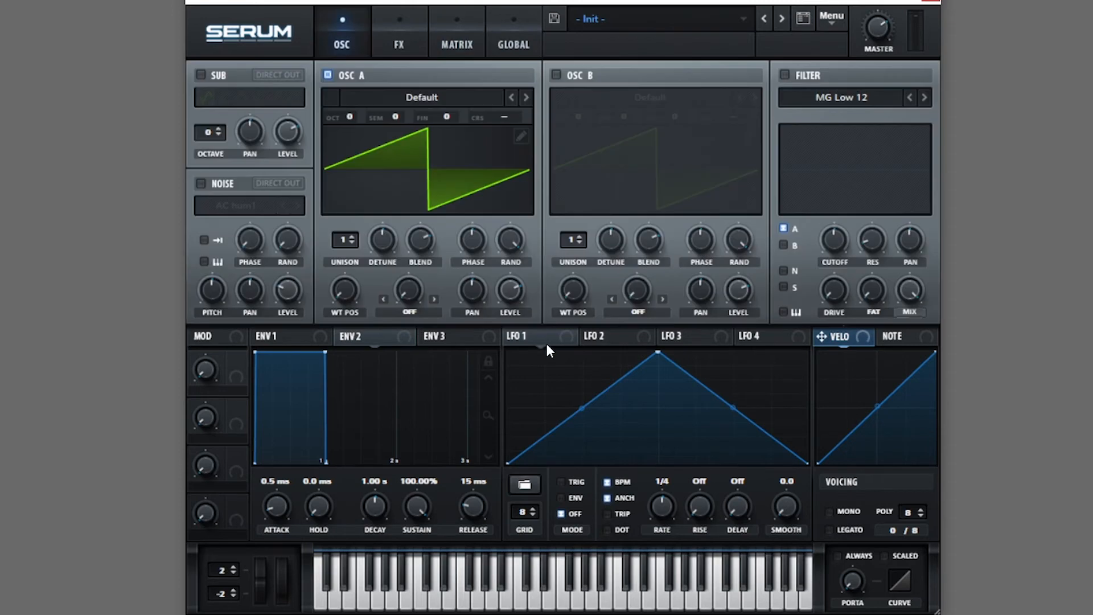
left_click_drag(510, 335, 510, 290)
left_click(472, 41)
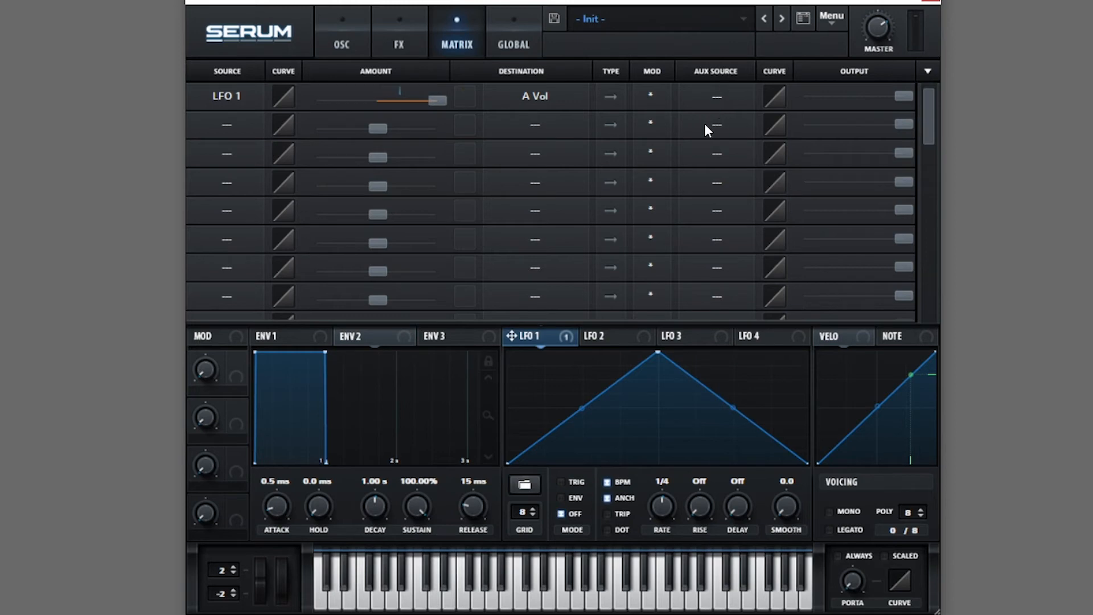
left_click(719, 104)
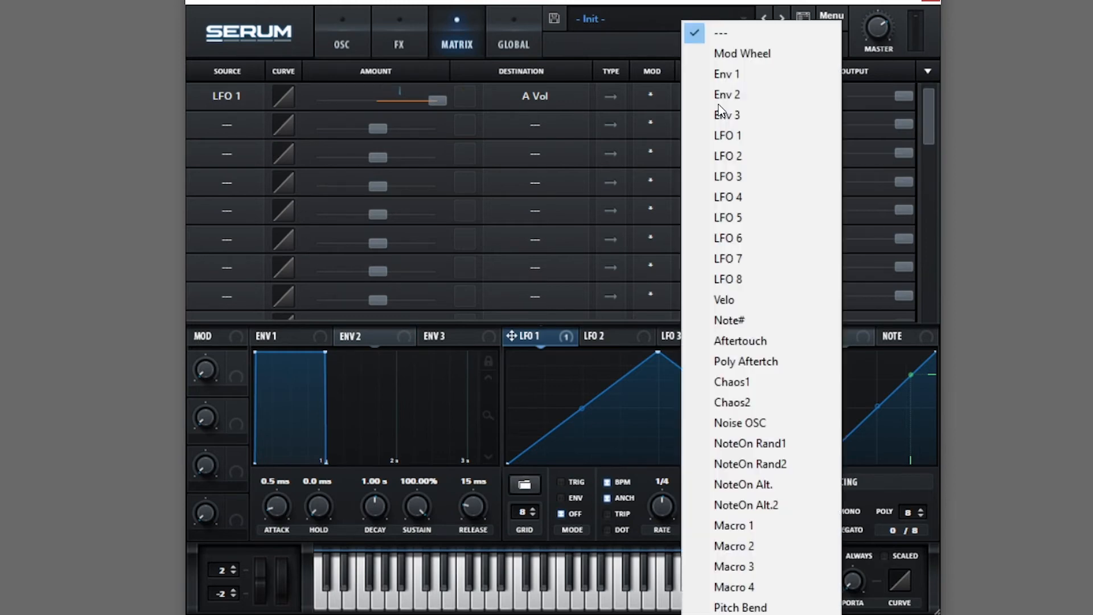
left_click(728, 156)
Step: Shape LFO 2 into a half-cycle step in TRIG mode at a bar rate, and delete its lower midpoint to leave a rising ramp
left_click(624, 341)
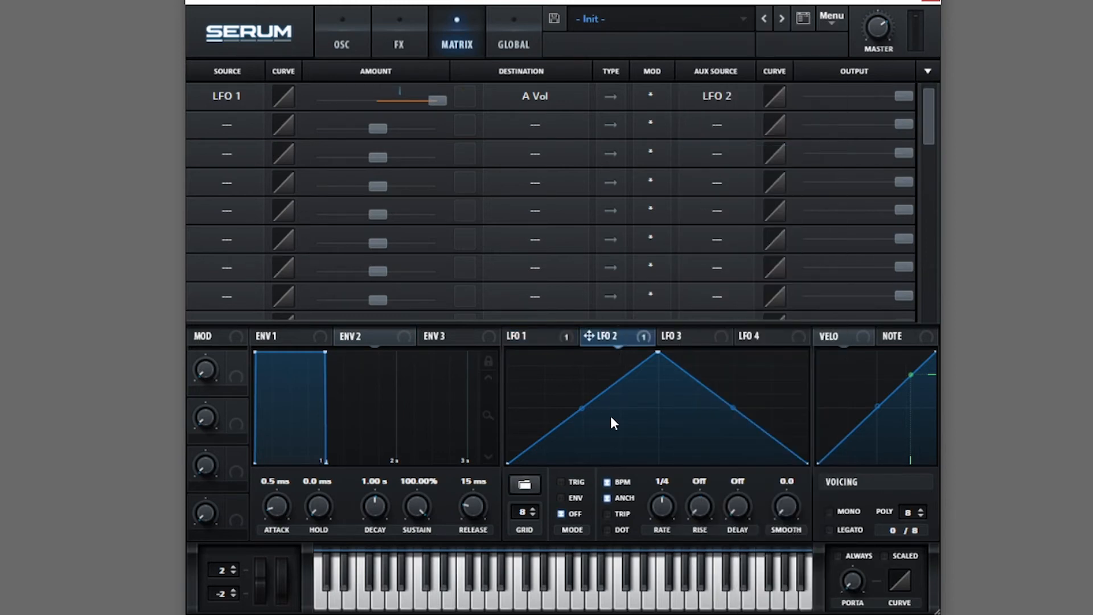
left_click_drag(610, 416, 654, 450)
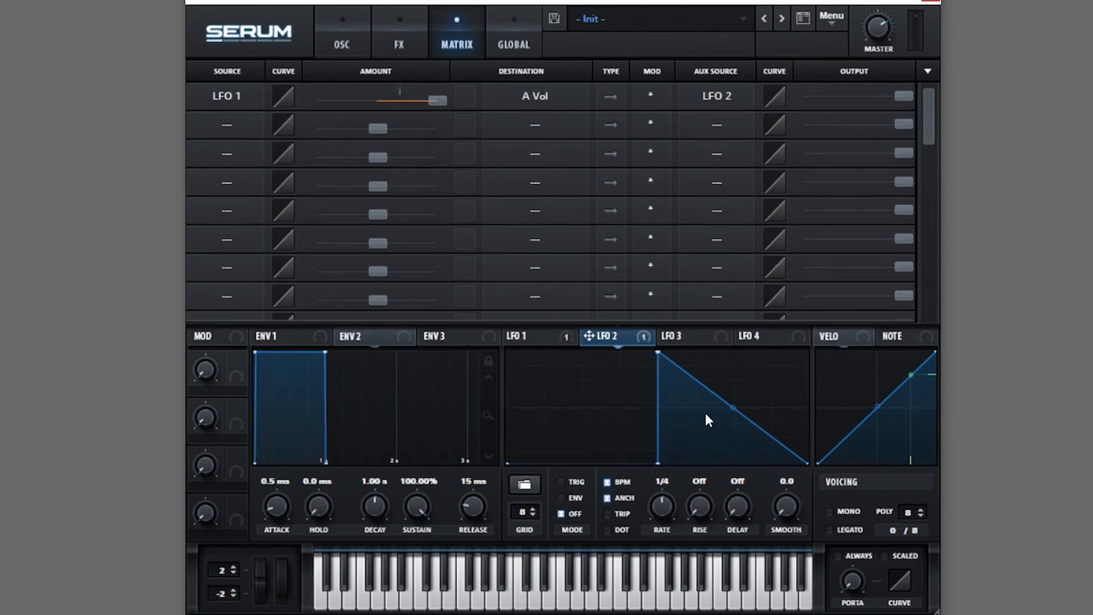
left_click_drag(733, 408, 823, 322)
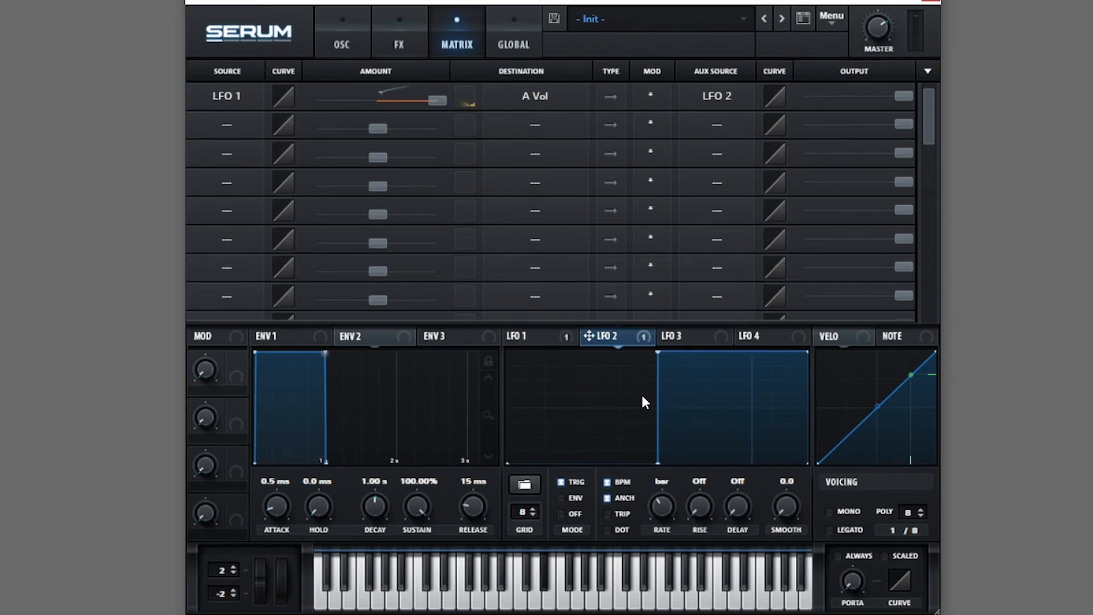
double_click(660, 463)
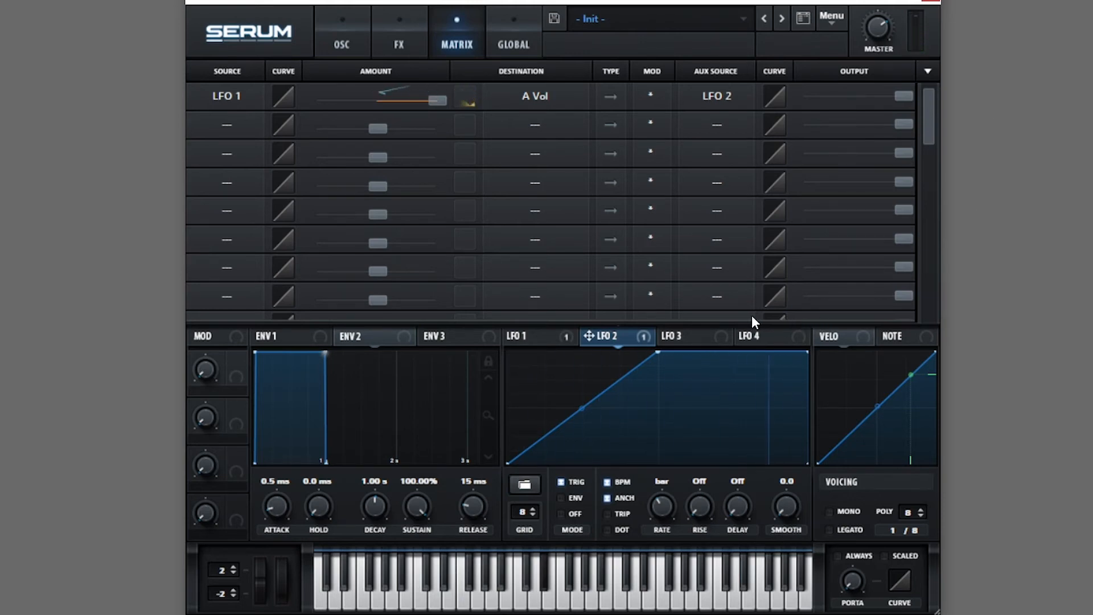
Step: Change the aux source of the LFO 1 to A Vol routing to Macro 1 and turn Macro 1 to 0%
left_click(709, 97)
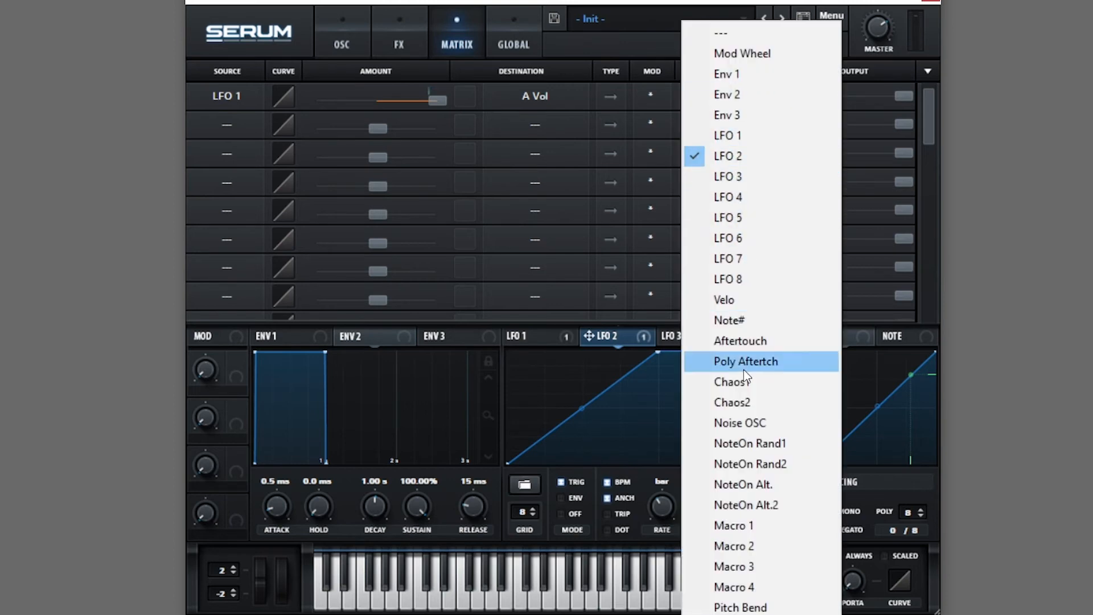
left_click(743, 527)
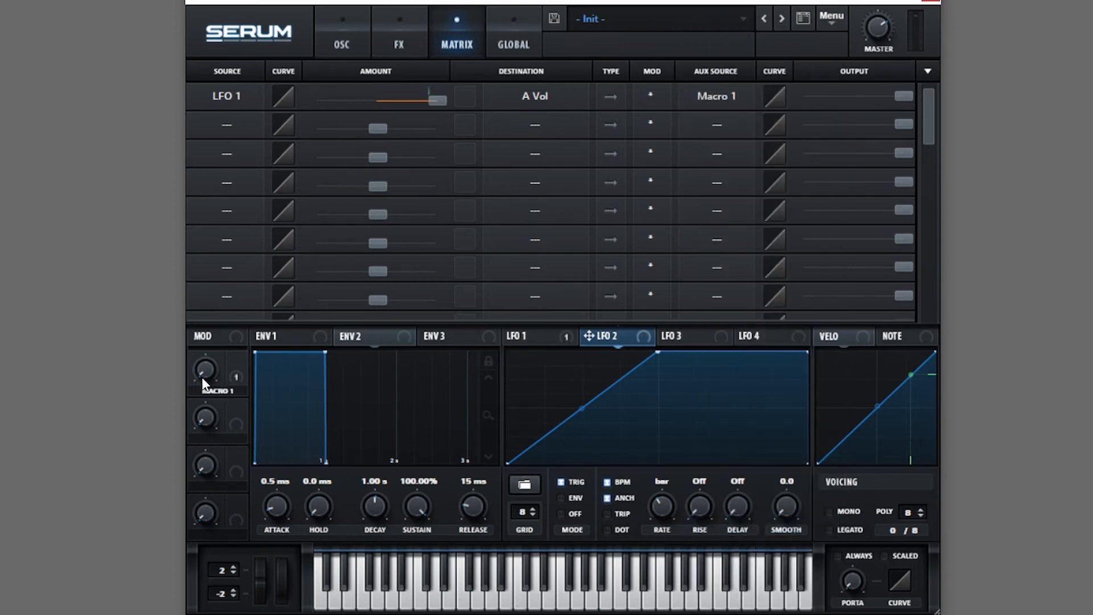
left_click_drag(204, 382, 204, 406)
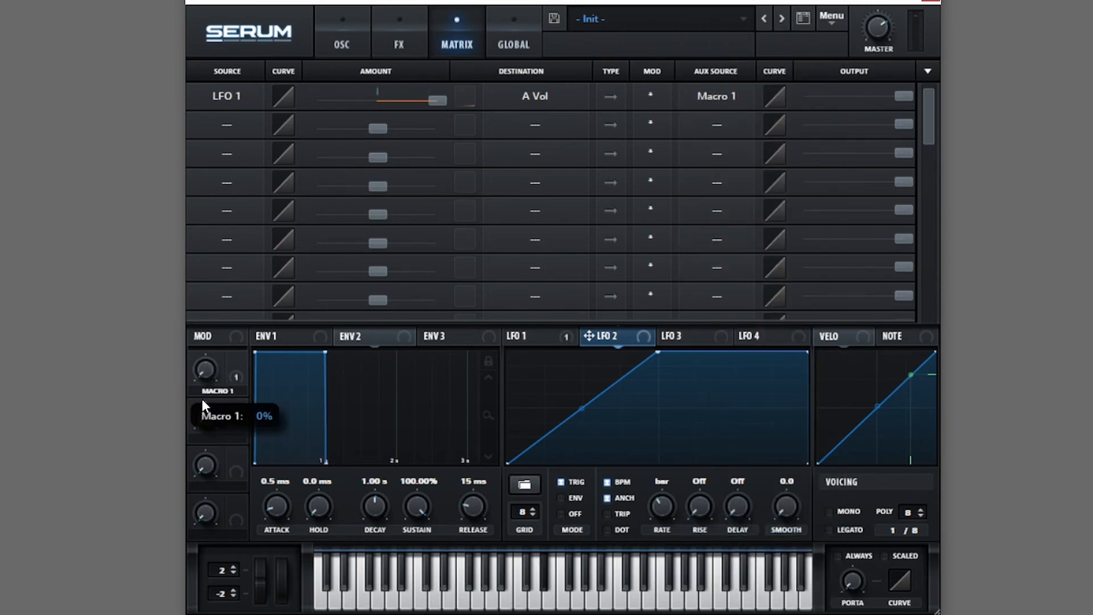
Step: Set the mod operator of the LFO 1 to A Vol routing to * (inv) and sweep Macro 1 up and down, ending at 0%
left_click_drag(207, 371, 245, 183)
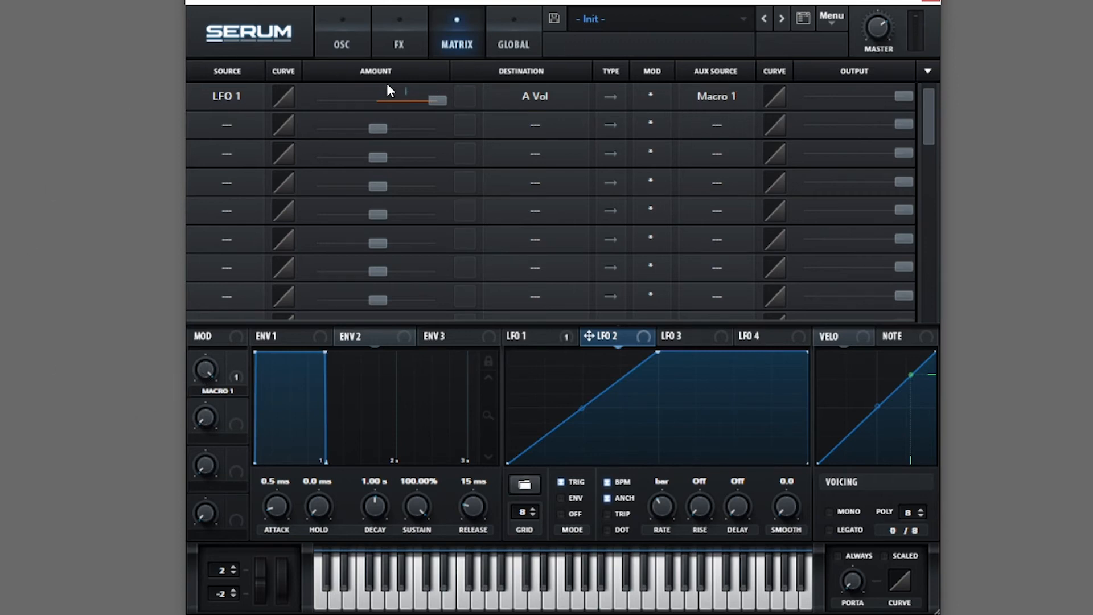
left_click(654, 97)
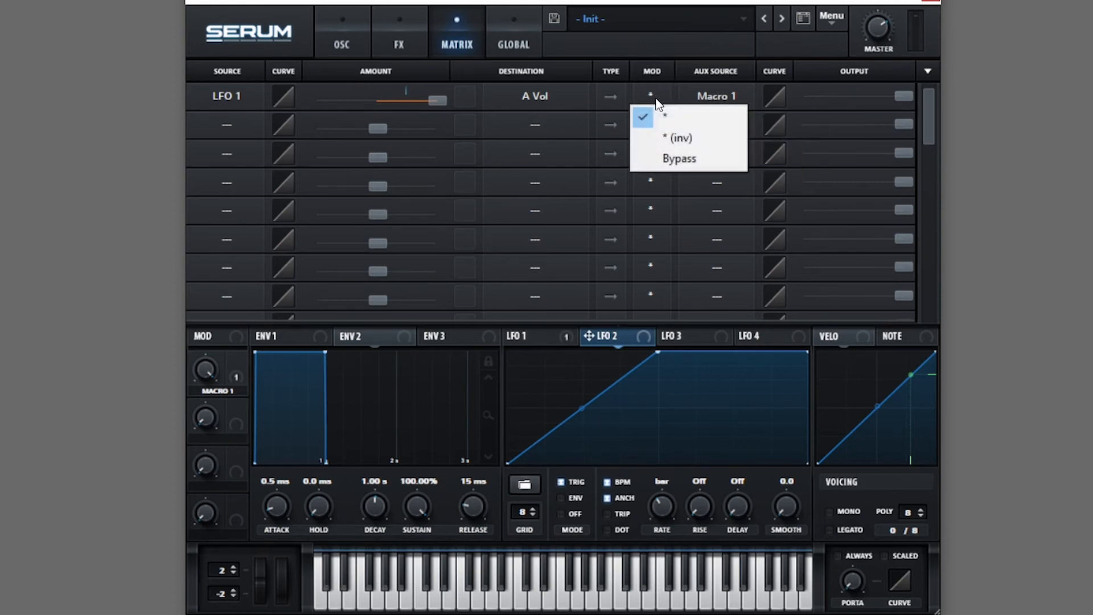
left_click(674, 137)
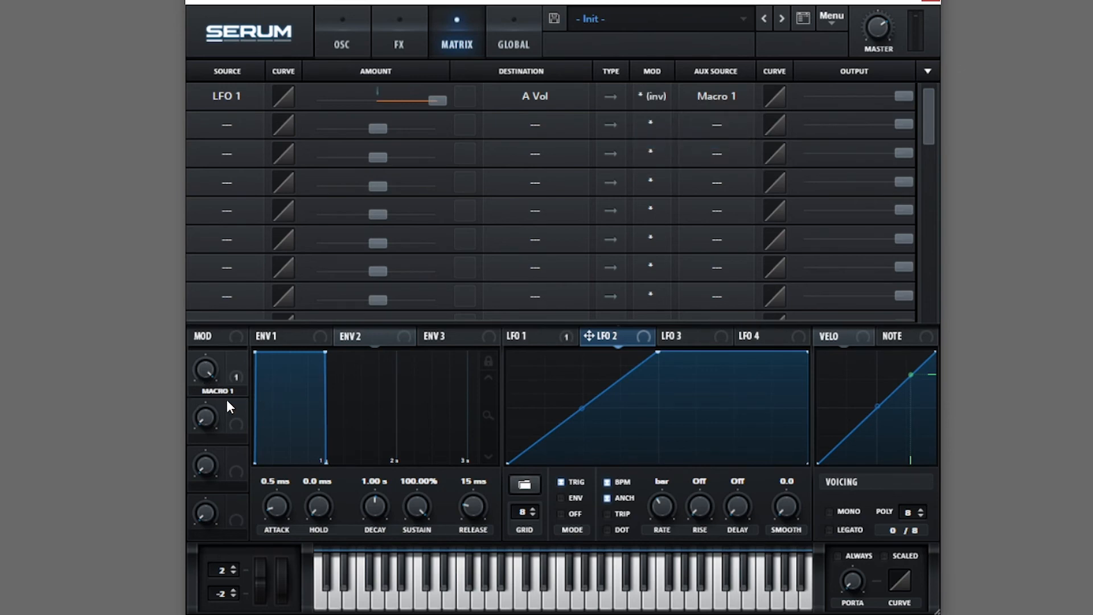
left_click_drag(205, 377, 140, 497)
left_click_drag(208, 377, 205, 394)
left_click_drag(208, 377, 209, 170)
mouse_move(206, 373)
left_mouse_down()
mouse_move(184, 433)
mouse_move(174, 564)
left_mouse_up()
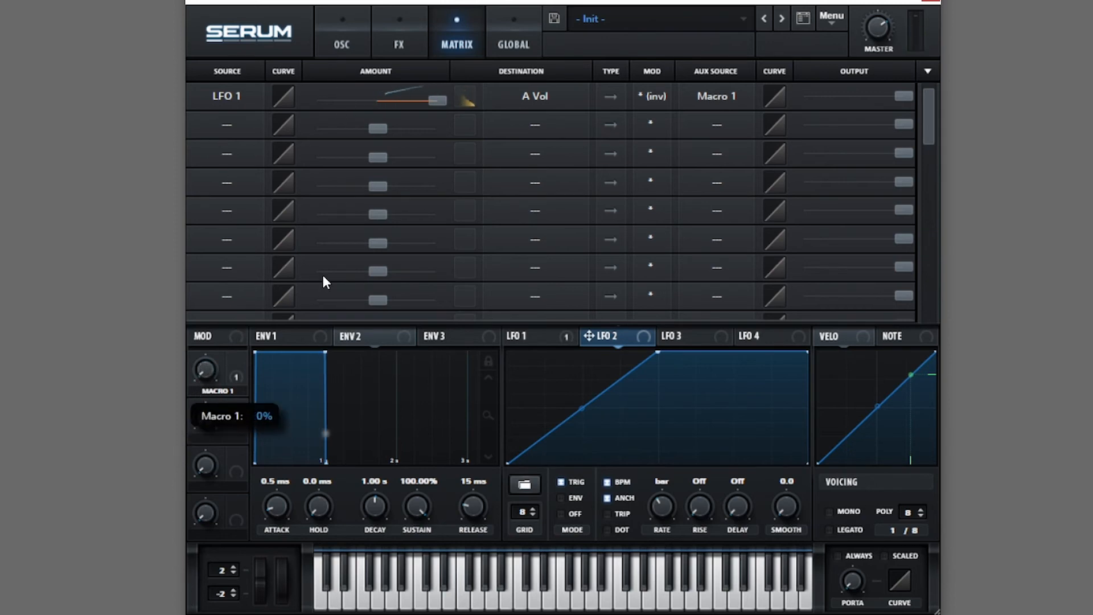
Step: Set the mod operator of the LFO 1 to A Vol routing back to *, display LFO 1 and turn Macro 1 fully down
left_click(672, 104)
left_click(665, 161)
left_click(341, 37)
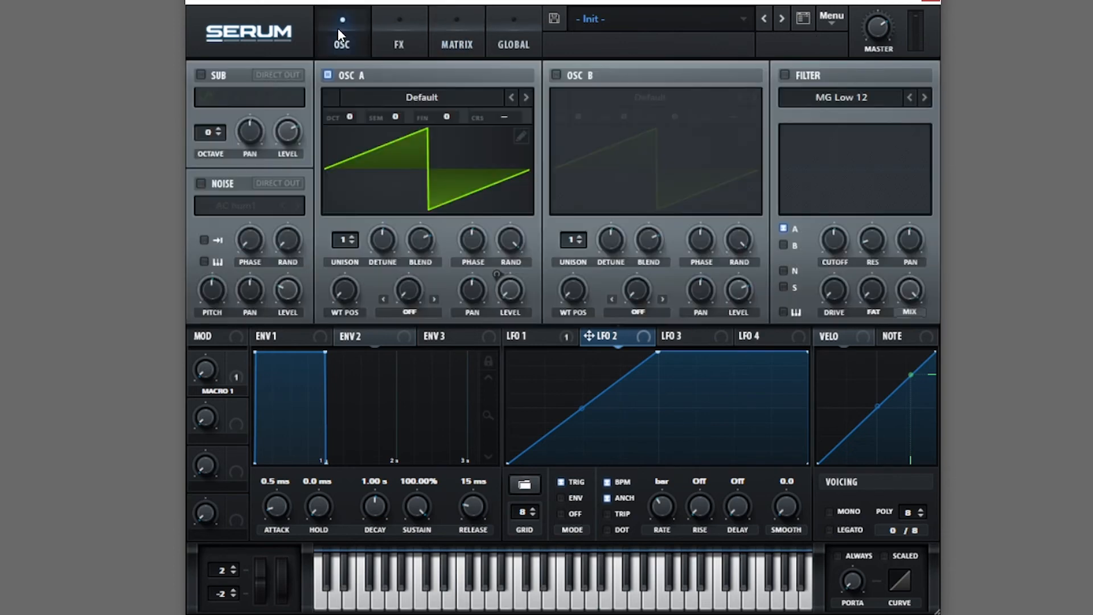
left_click(573, 337)
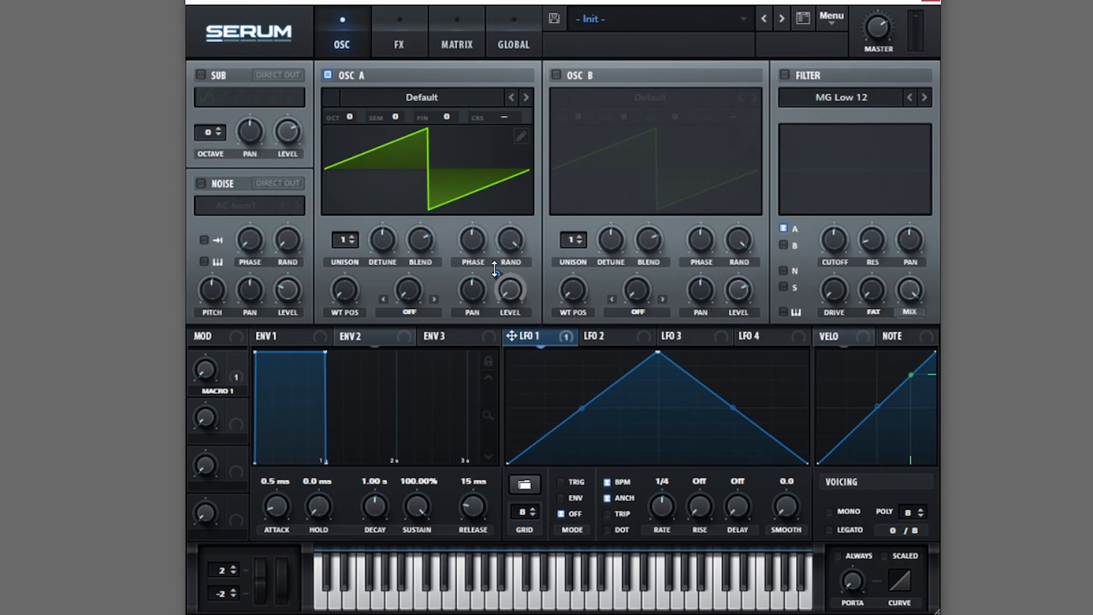
left_click(457, 40)
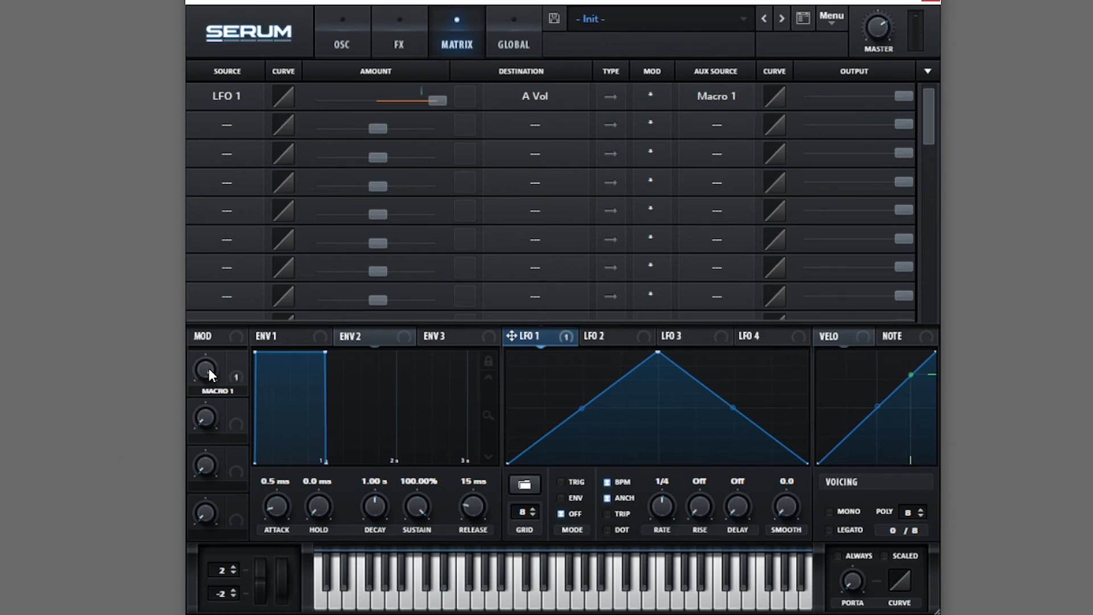
left_click_drag(208, 367, 194, 389)
left_click_drag(194, 388, 171, 592)
Step: Bend the aux curve of the LFO 1 to A Vol routing to -97 and sweep Macro 1 up and back down
left_click_drag(777, 103, 794, 180)
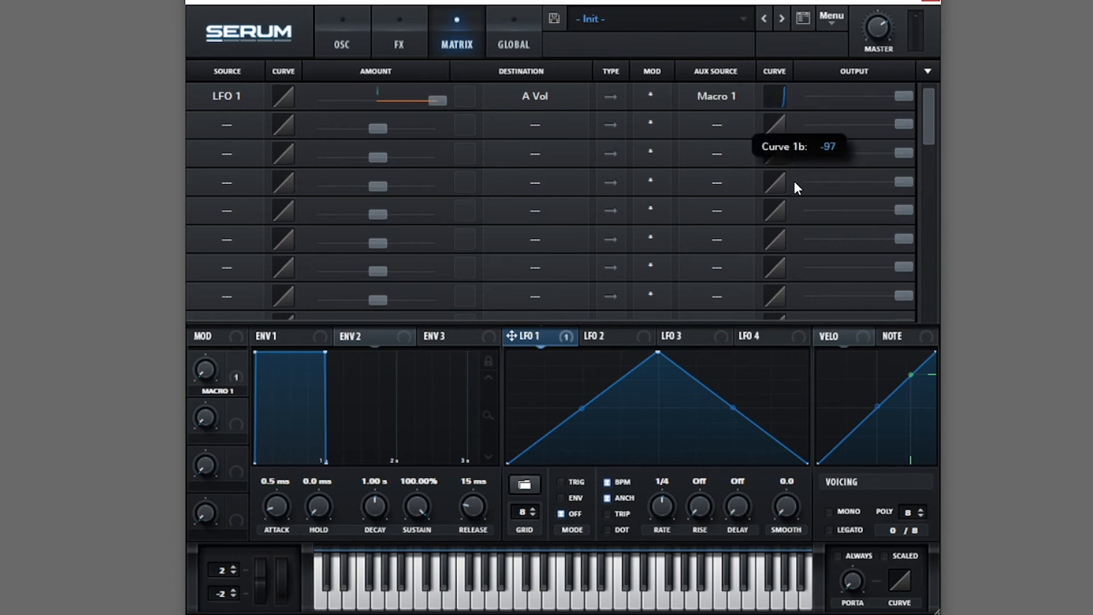
left_click_drag(211, 383, 211, 284)
left_click_drag(202, 370, 172, 459)
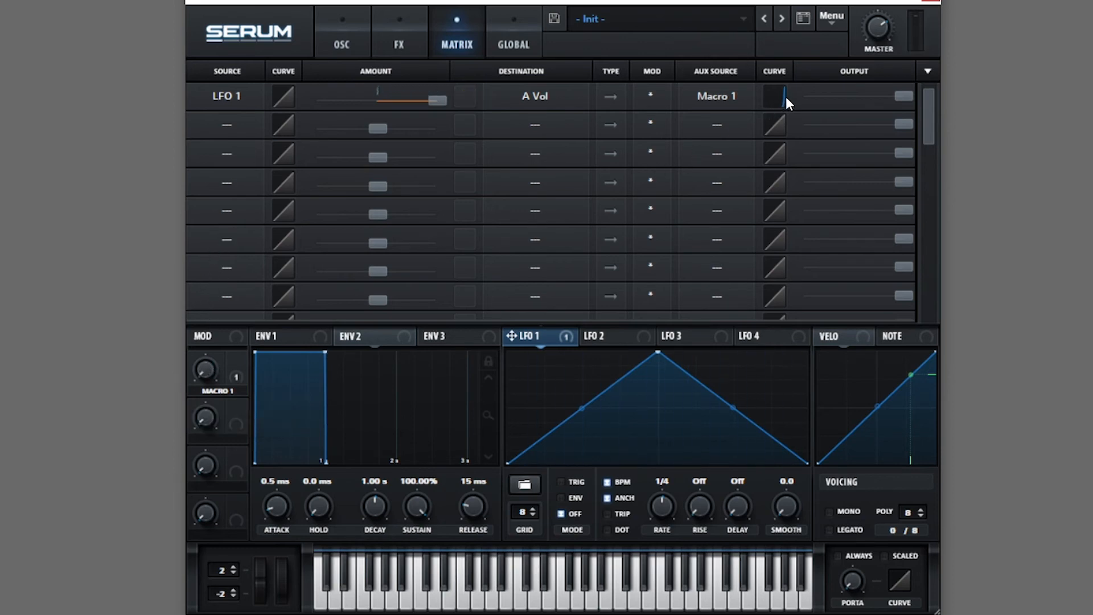
Step: Bend the aux curve of the LFO 1 to A Vol routing into a fast-rising convex shape and turn Macro 1 partway up
left_click_drag(777, 88, 778, 134)
left_click_drag(204, 370, 390, 86)
left_click_drag(775, 94, 773, 68)
left_click(228, 126)
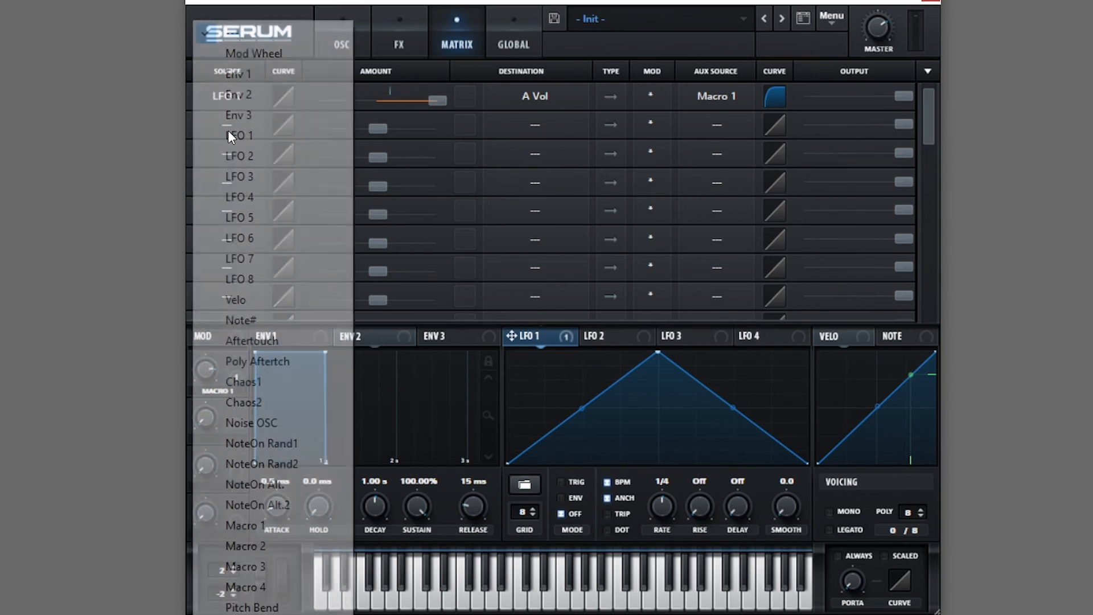
left_click(515, 142)
left_click(531, 136)
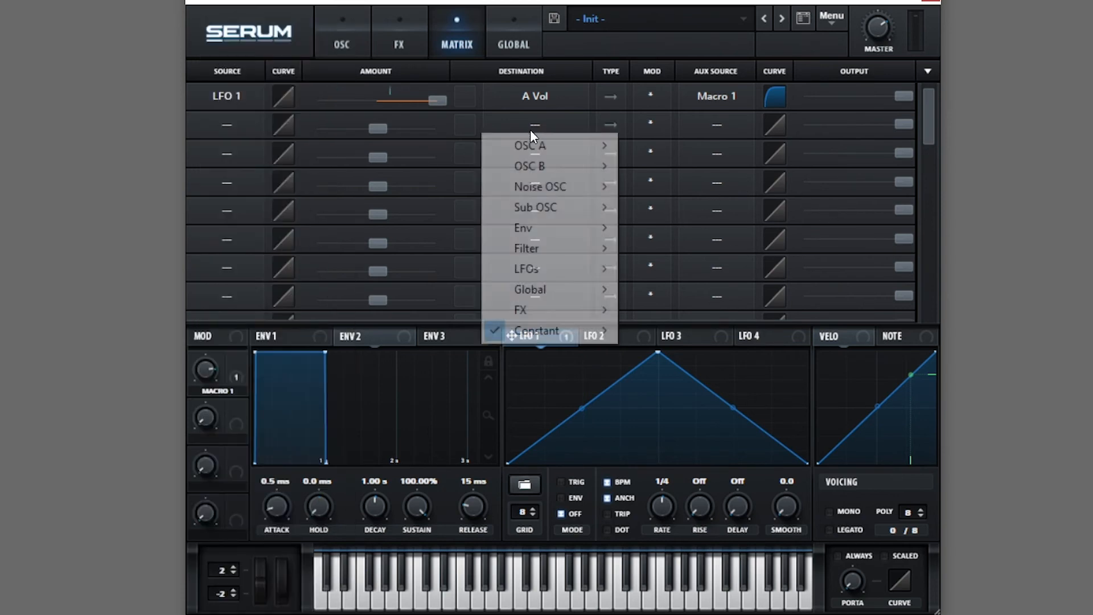
left_click(341, 40)
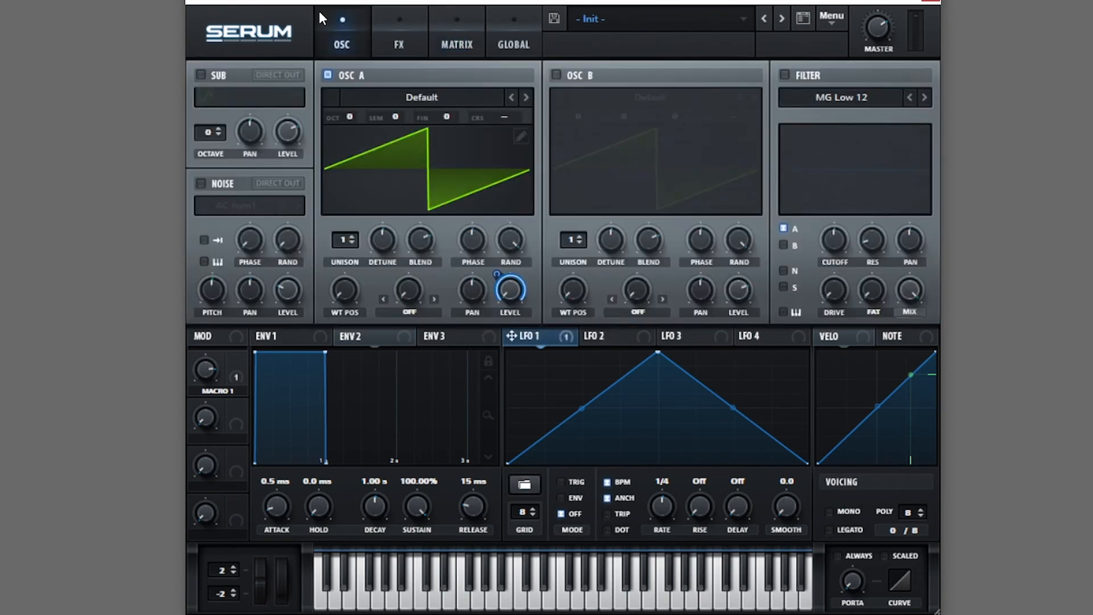
left_click(457, 51)
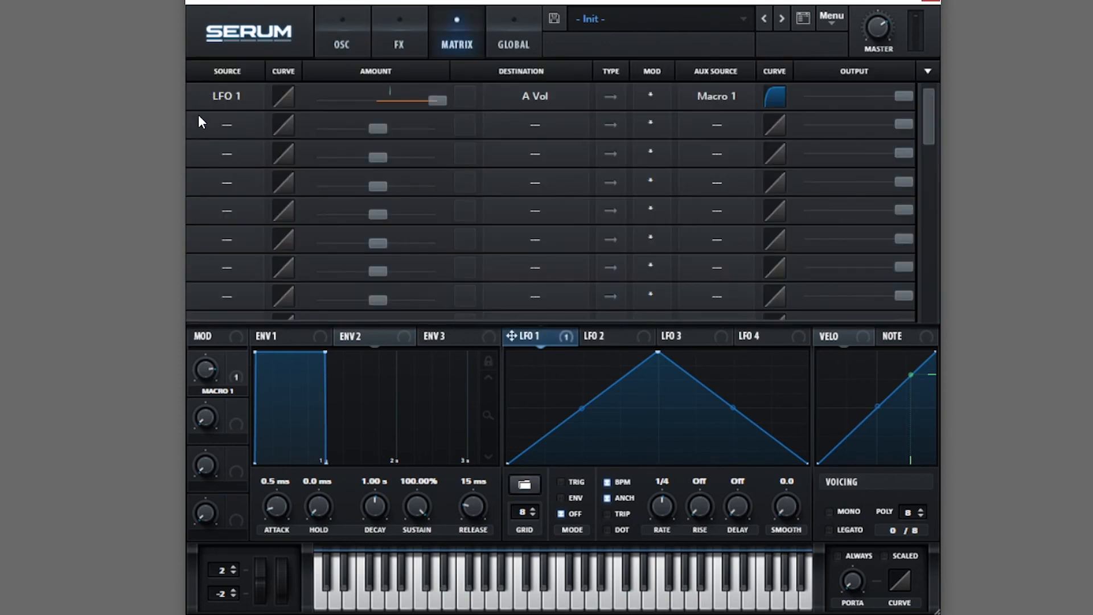
scroll(365, 188, "down", 4)
scroll(365, 188, "up", 4)
Step: Route LFO 1 to oscillator A's warp and random phase and to oscillator B's unison detune, and inspect the routings in the matrix
left_click(363, 47)
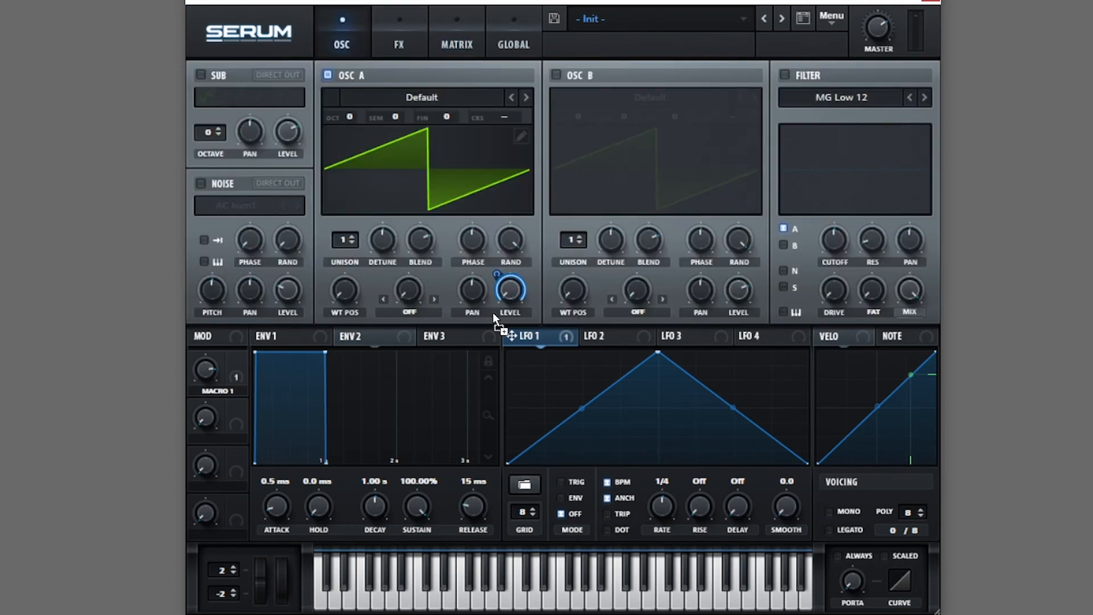
left_click_drag(511, 336, 408, 290)
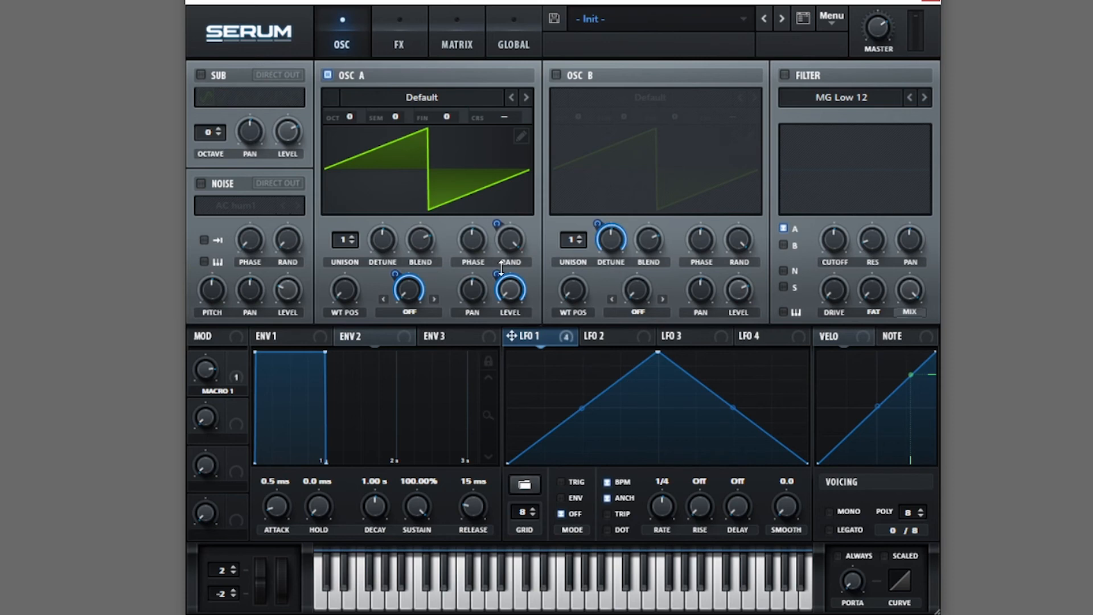
left_click(455, 42)
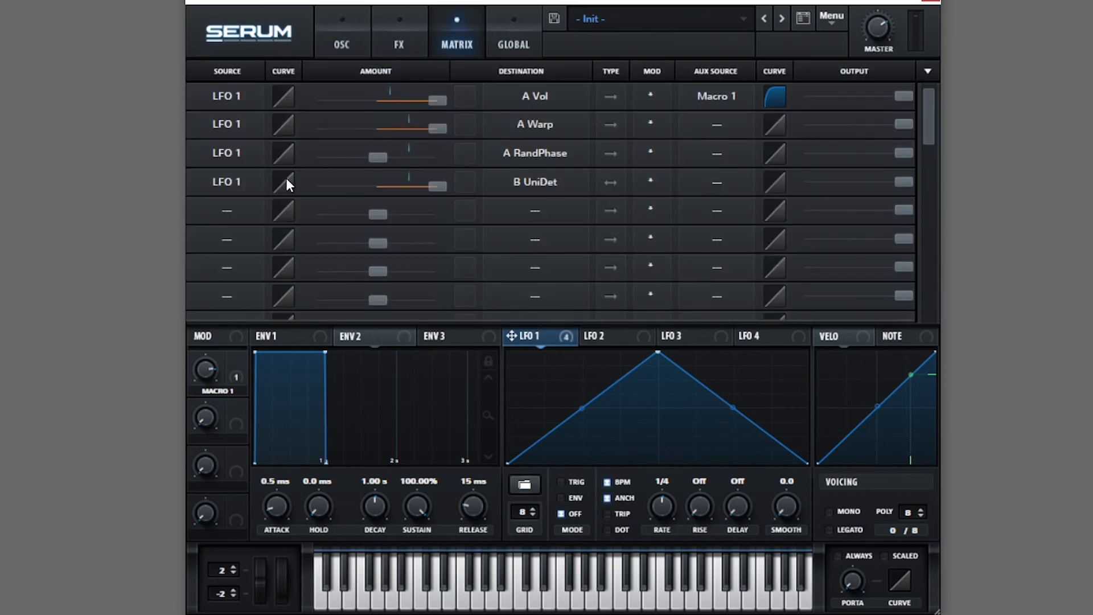
Step: Reset the patch to its initial state without modulation routings, and enable oscillator B, the sub oscillator and the noise oscillator
left_click(326, 18)
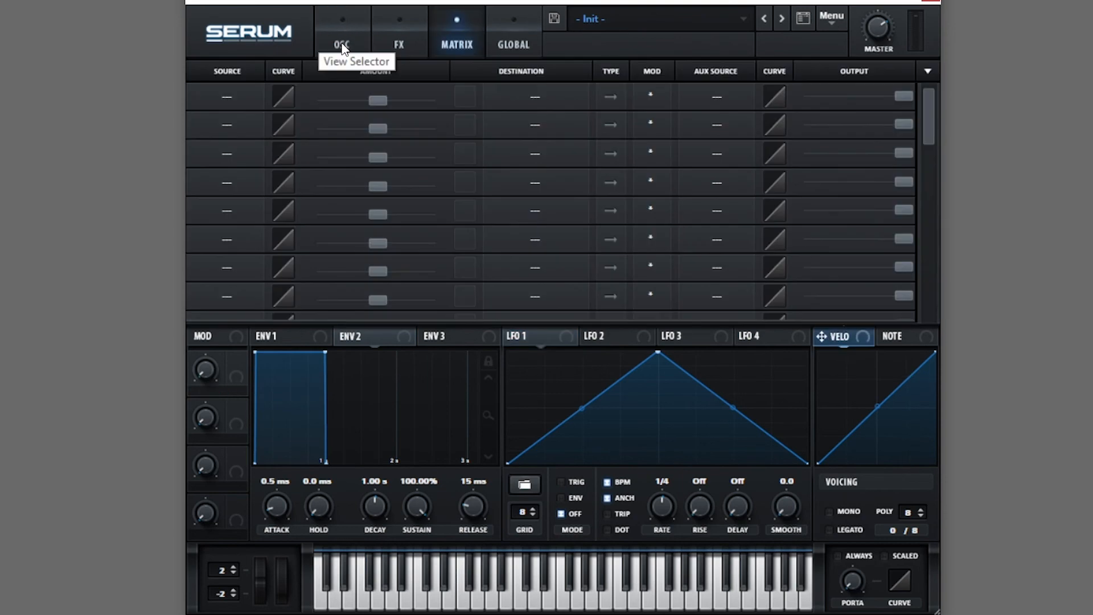
left_click(340, 41)
left_click(557, 75)
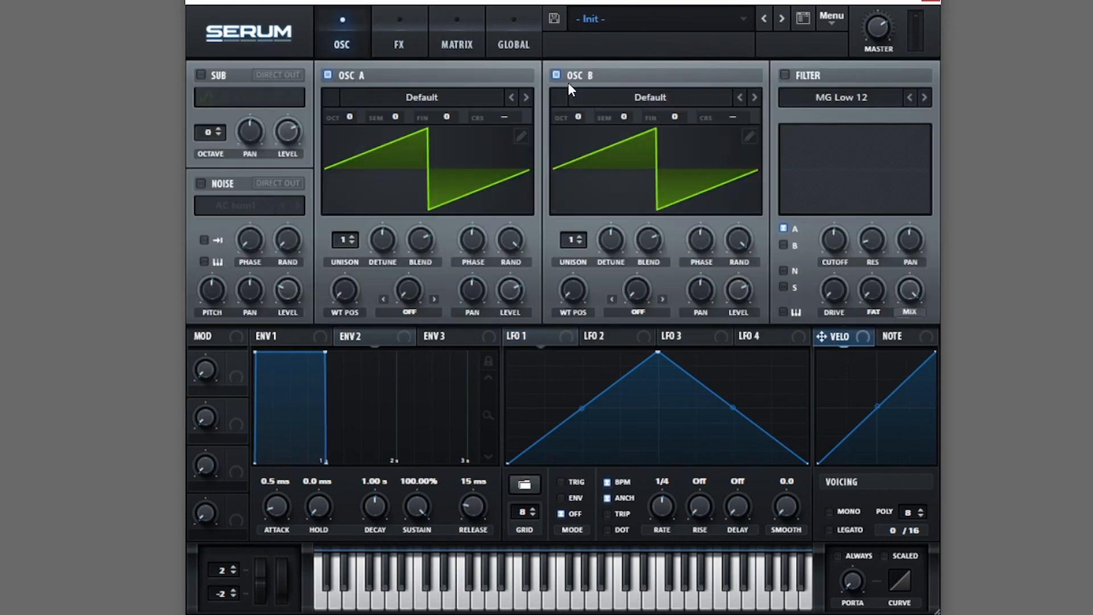
left_click(199, 74)
left_click(202, 183)
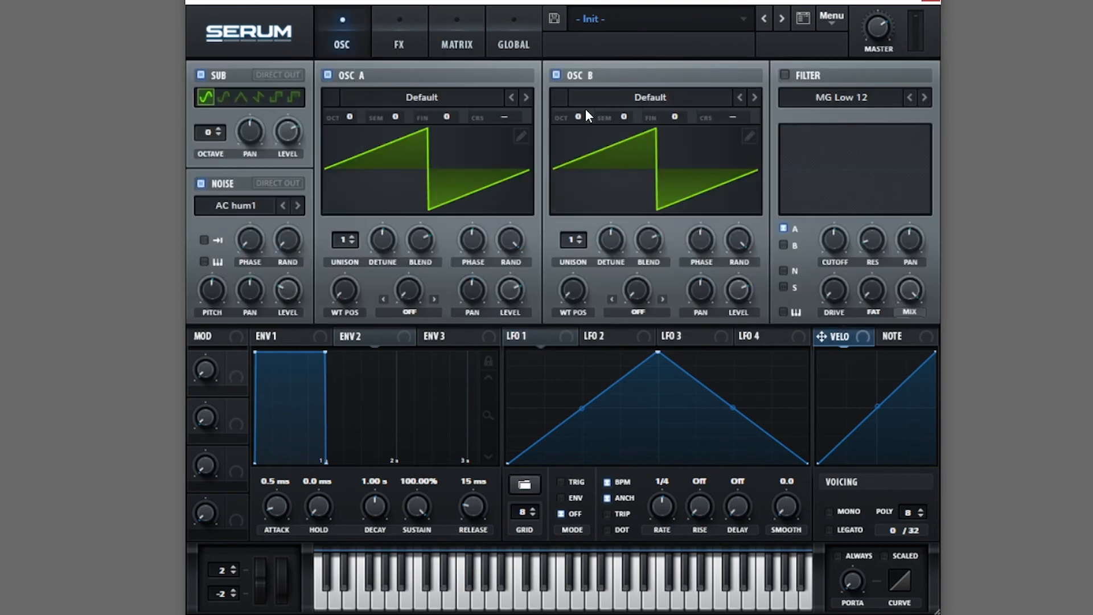
Step: Set oscillator B's octave to -3 and the sub oscillator's octave to -1, and raise the noise oscillator's level
left_click_drag(579, 116, 565, 169)
left_click_drag(192, 139, 196, 189)
left_click_drag(287, 285, 271, 240)
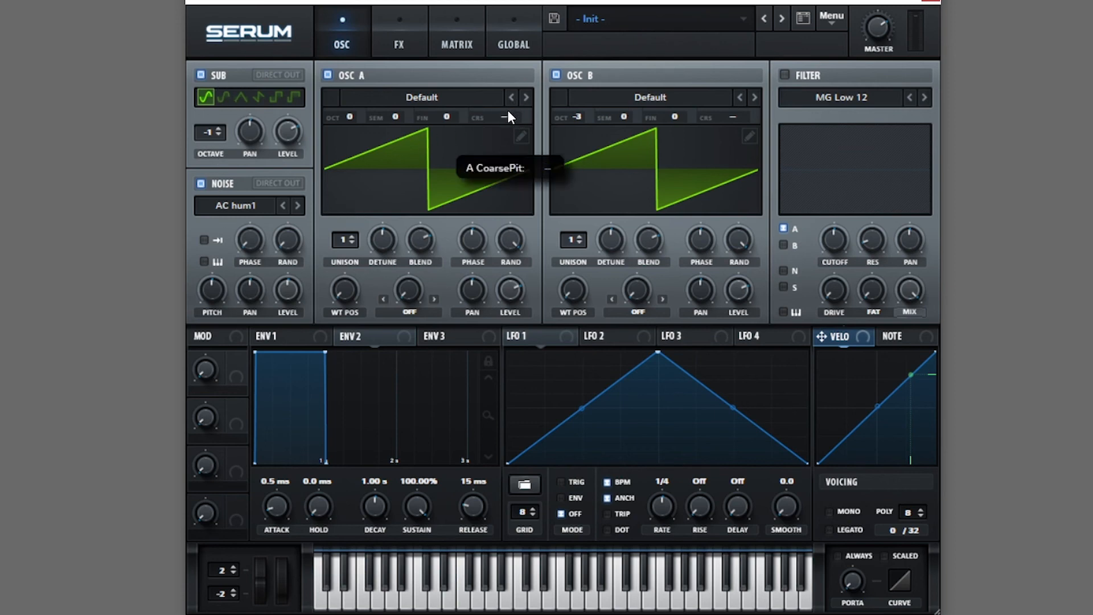
mouse_move(740, 118)
left_mouse_down()
mouse_move(746, 100)
mouse_move(743, 111)
left_mouse_up()
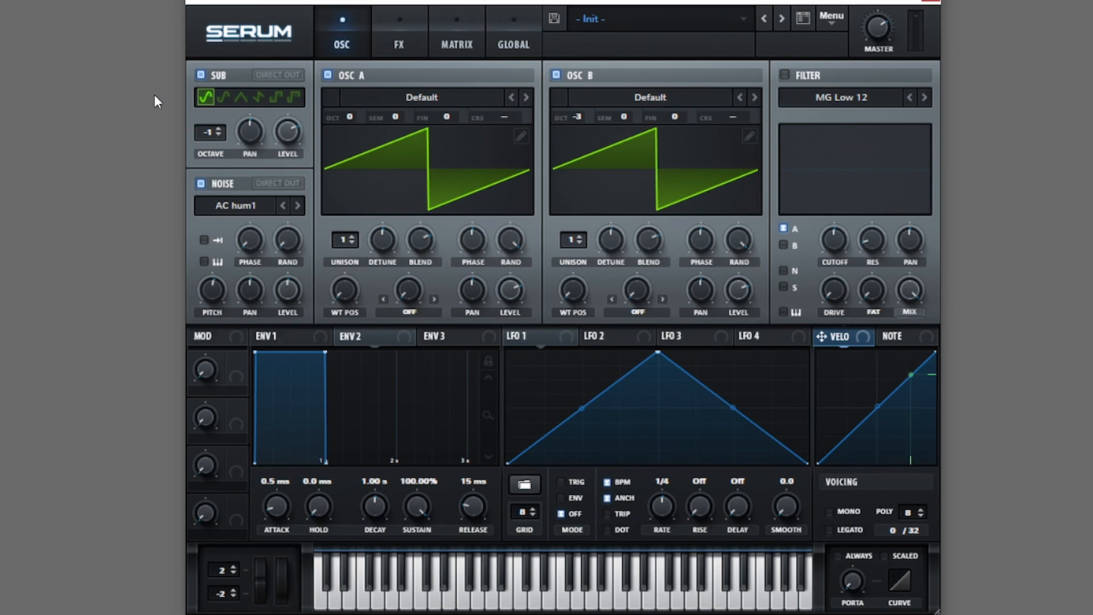
Step: Create a routing in the first matrix row from LFO 1 to the global destination Mast.Tun
left_click(452, 29)
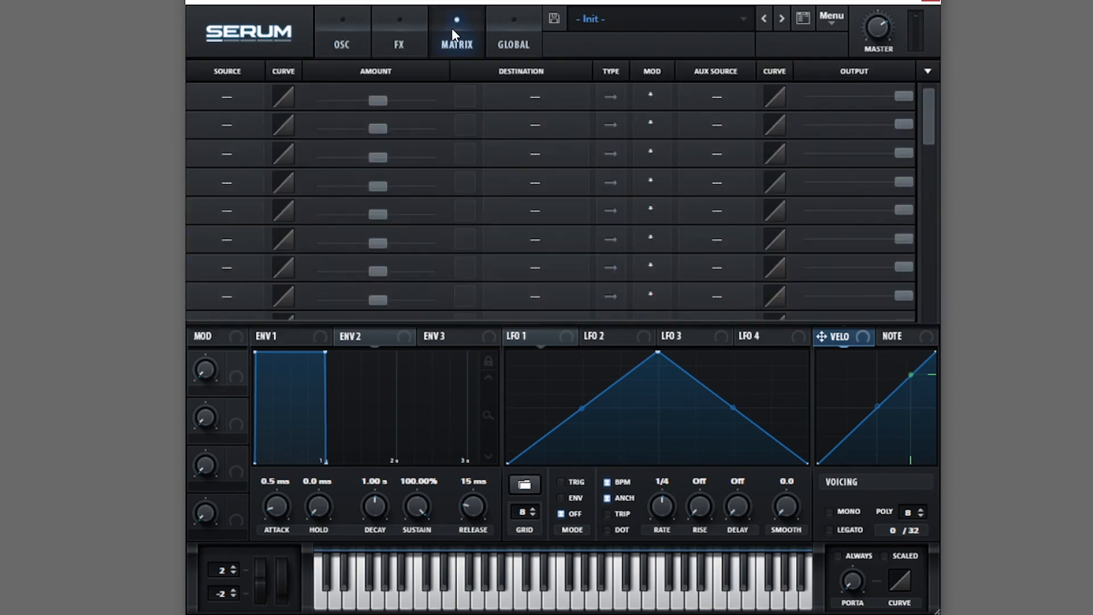
left_click(224, 97)
left_click(249, 138)
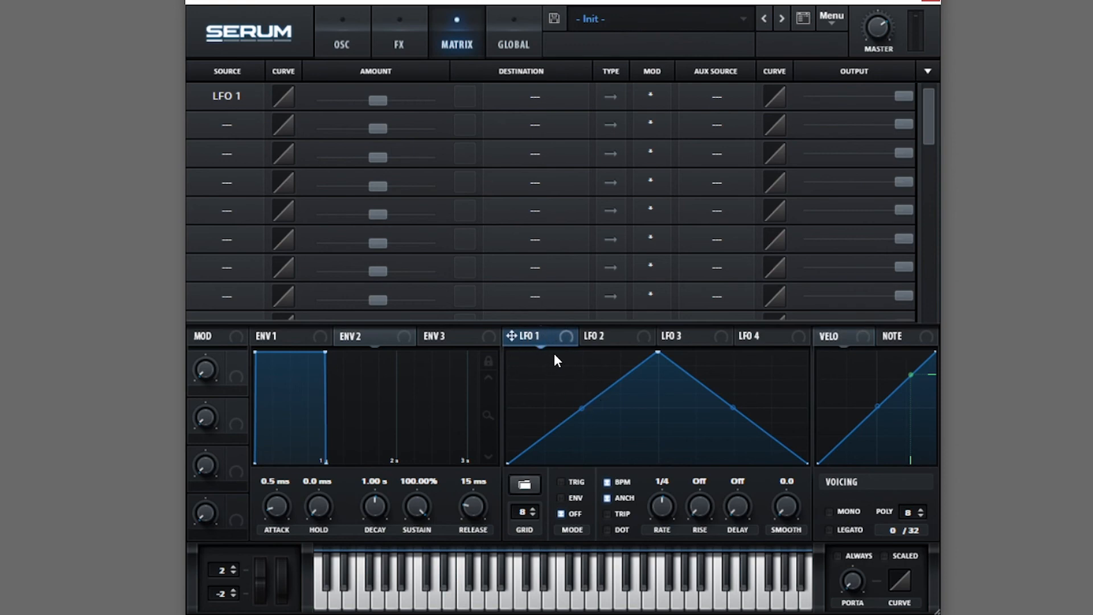
left_click(550, 101)
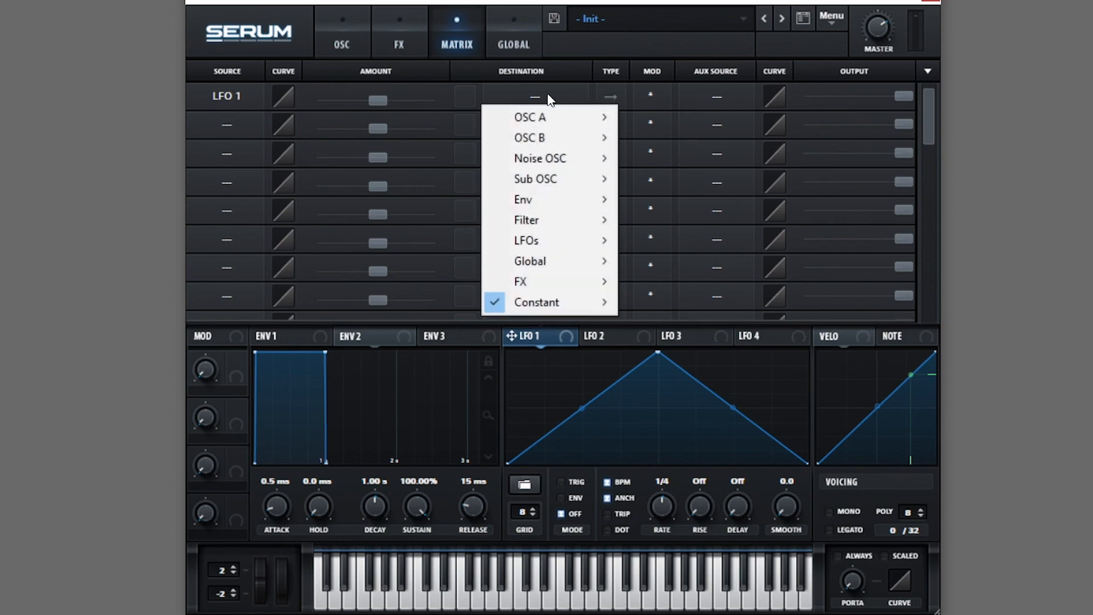
mouse_move(553, 257)
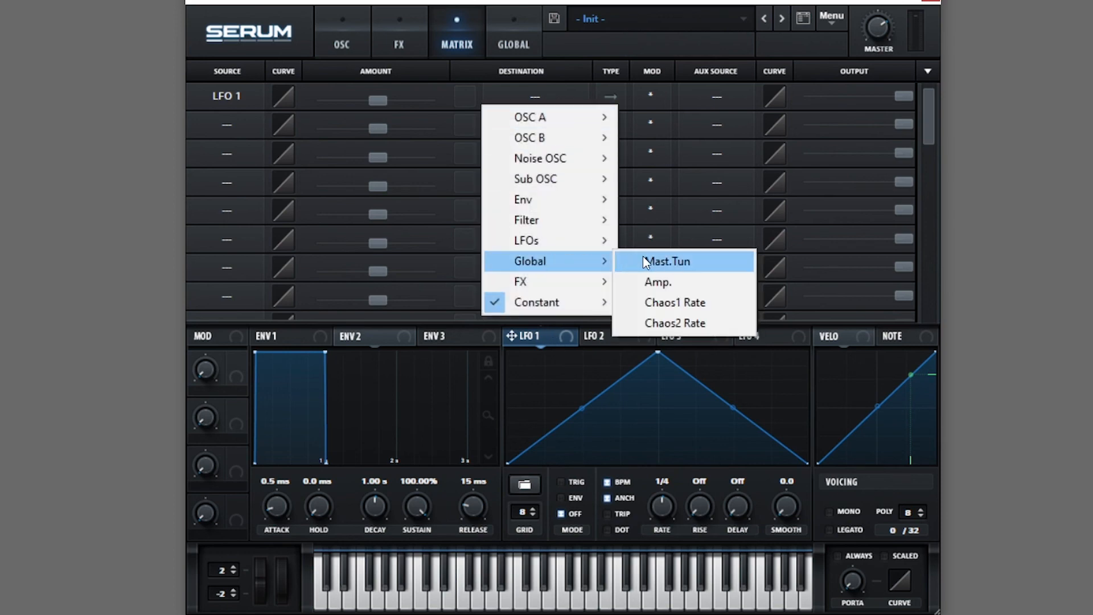
left_click(662, 264)
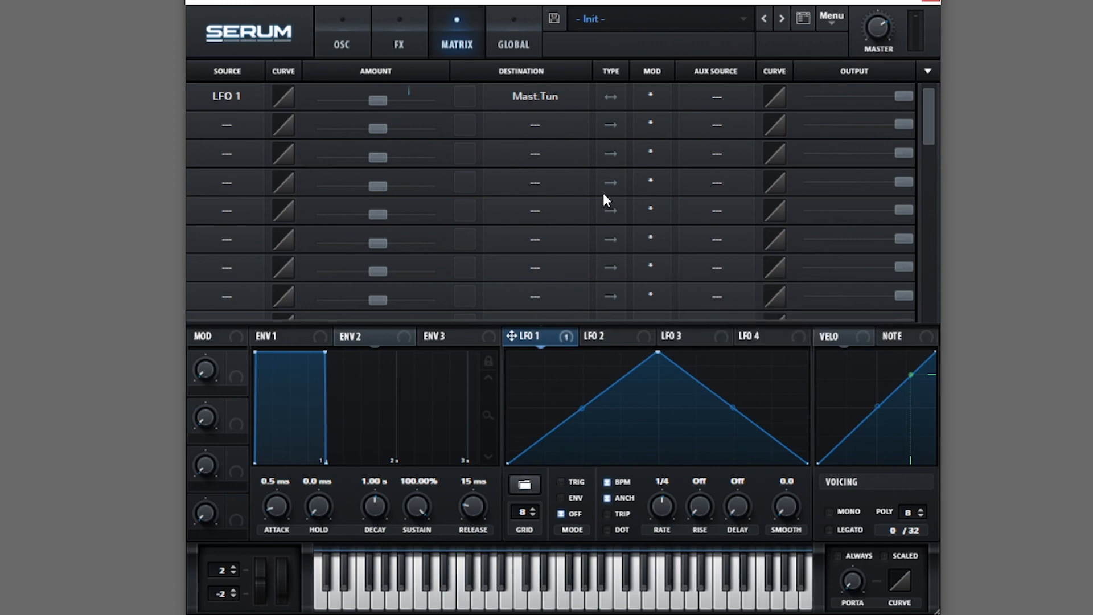
left_click(534, 96)
mouse_move(572, 261)
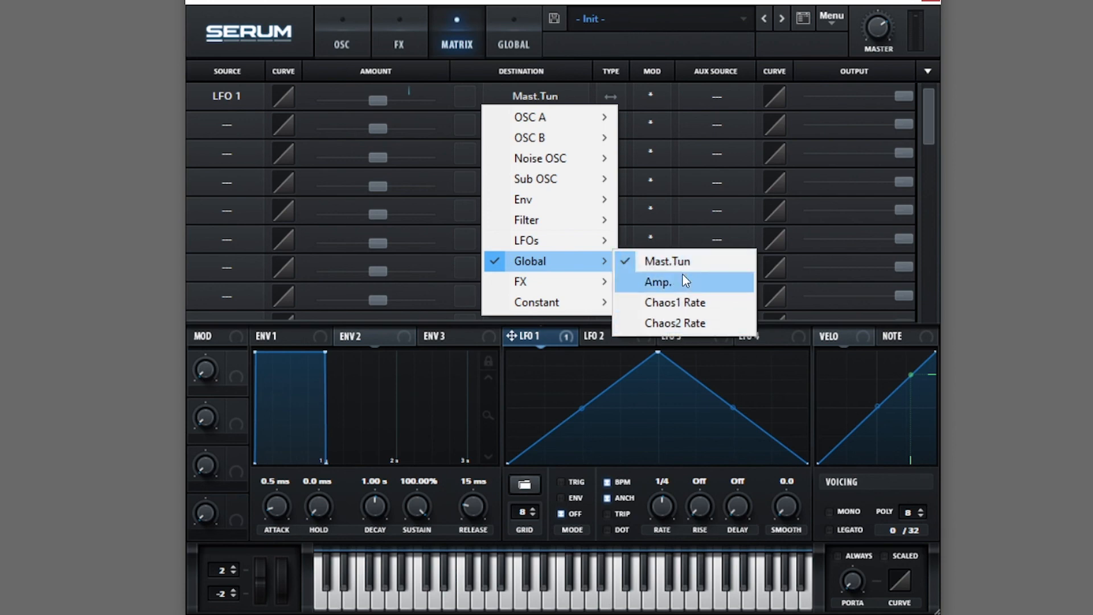
left_click(638, 262)
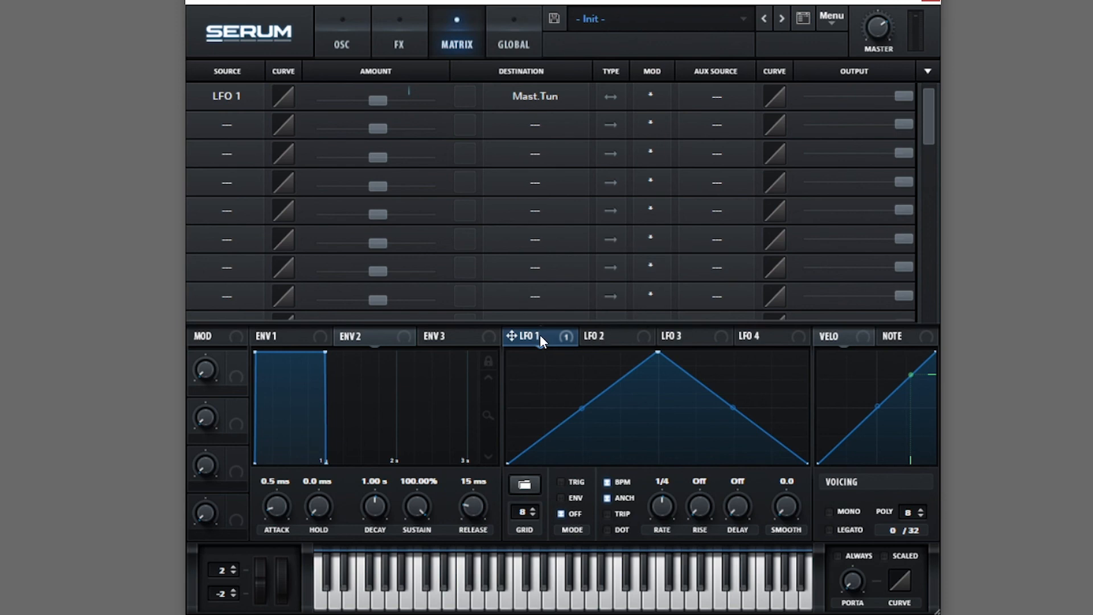
Step: Raise the LFO 1 to Mast.Tun amount to about two thirds of maximum, and give LFO 1 an earlier peak and a convex falling curve
left_click_drag(378, 101, 398, 101)
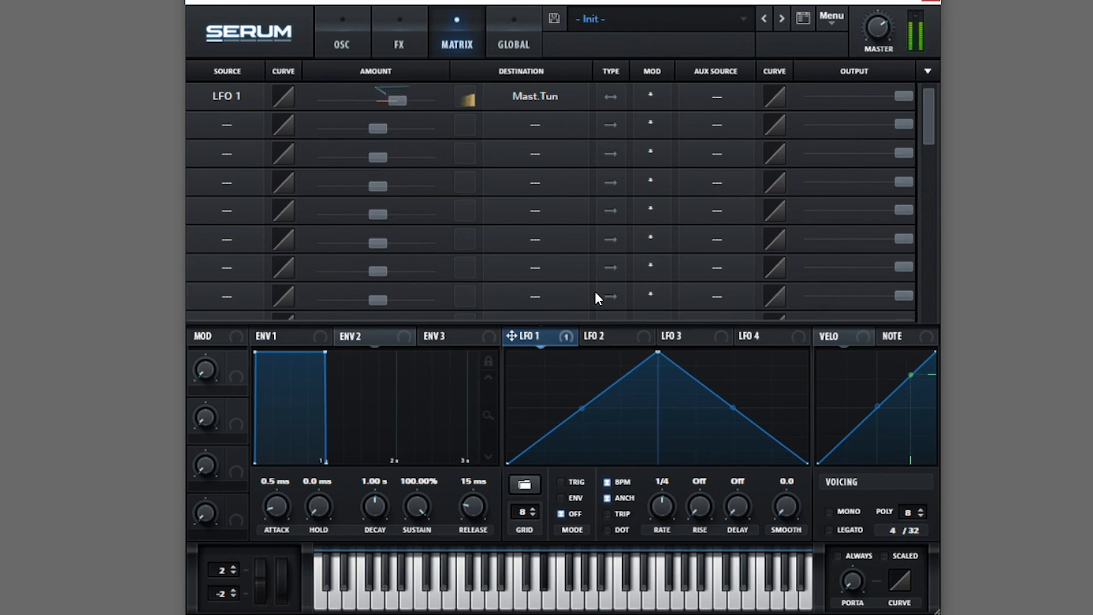
left_click_drag(658, 352, 572, 342)
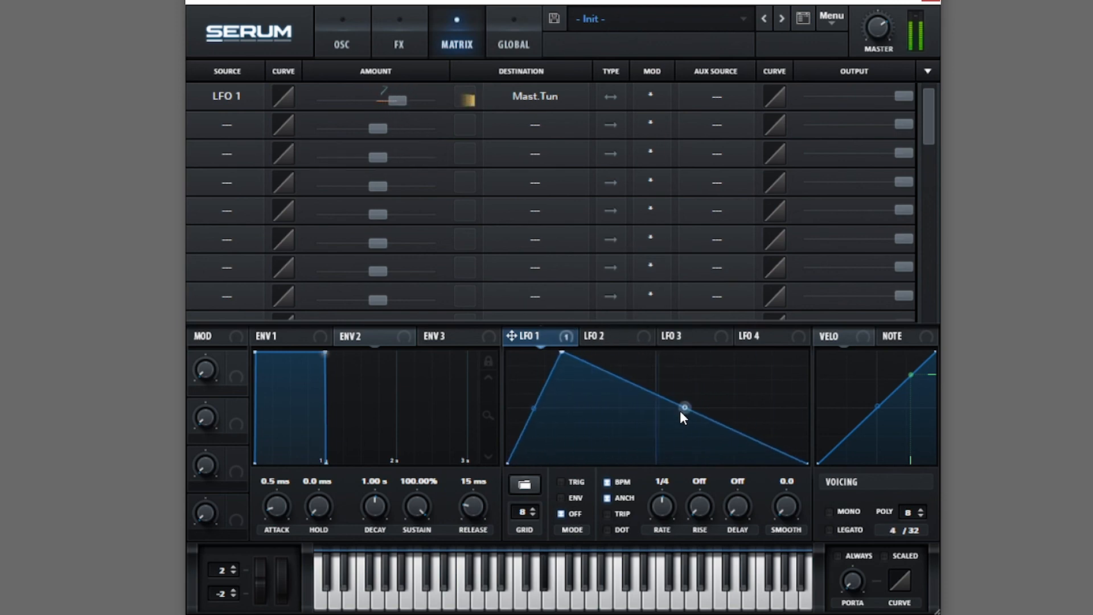
left_click_drag(683, 409, 611, 319)
left_click_drag(415, 103, 422, 105)
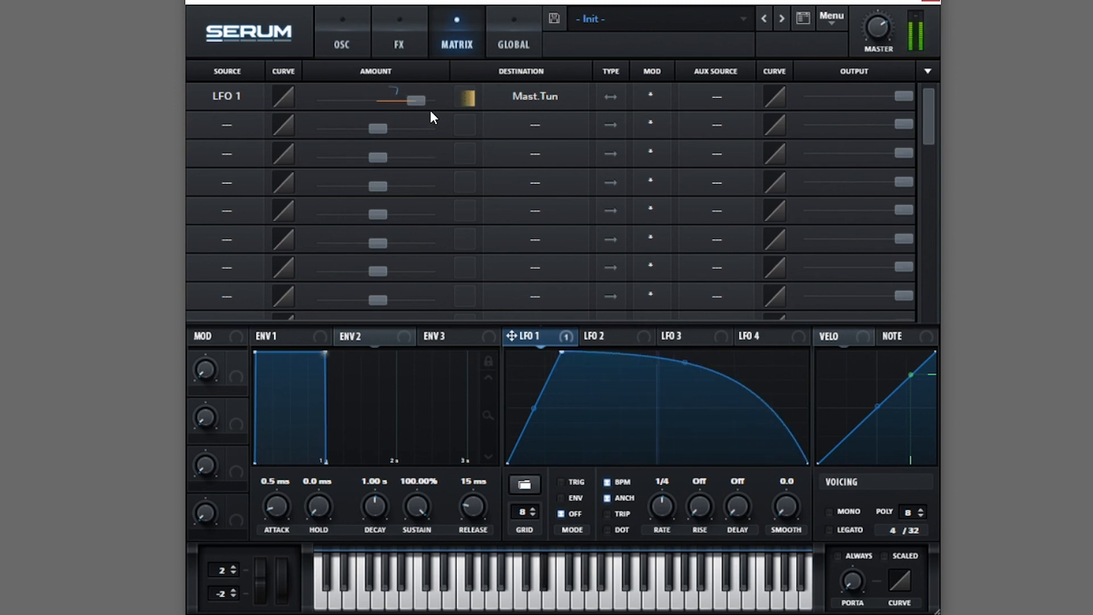
Step: Examine the Global destination options for the LFO 1 routing alongside the oscillator section they affect
left_click(345, 46)
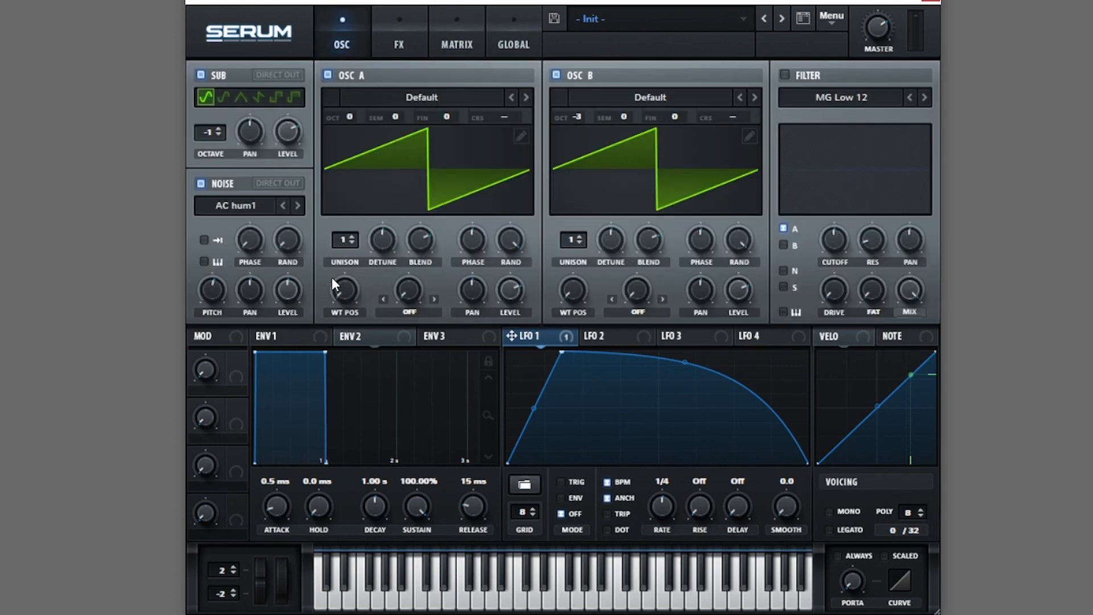
left_click(450, 37)
left_click(514, 93)
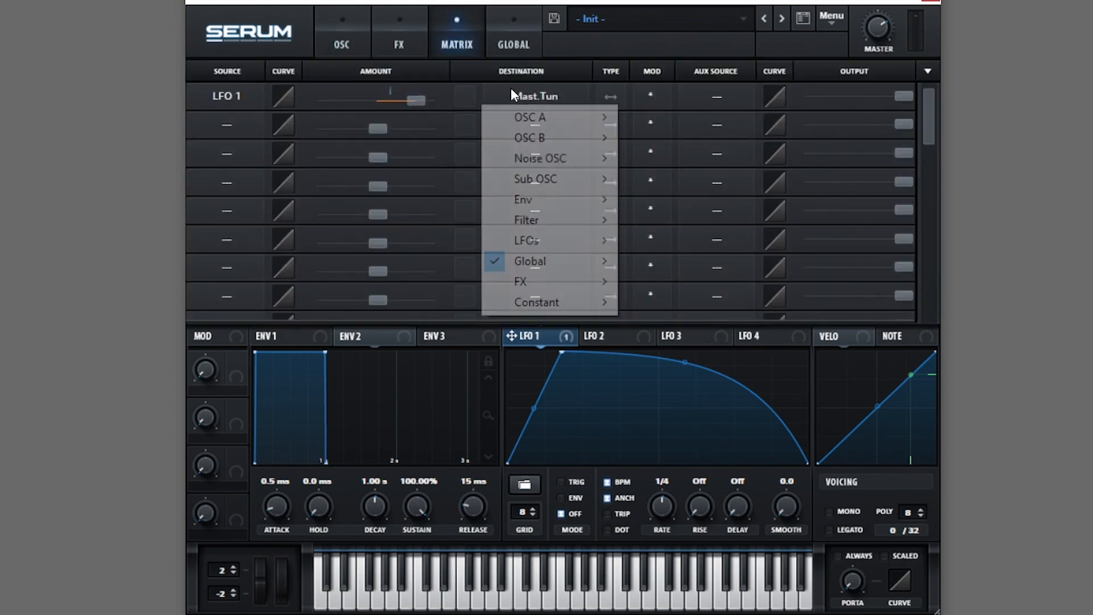
mouse_move(573, 260)
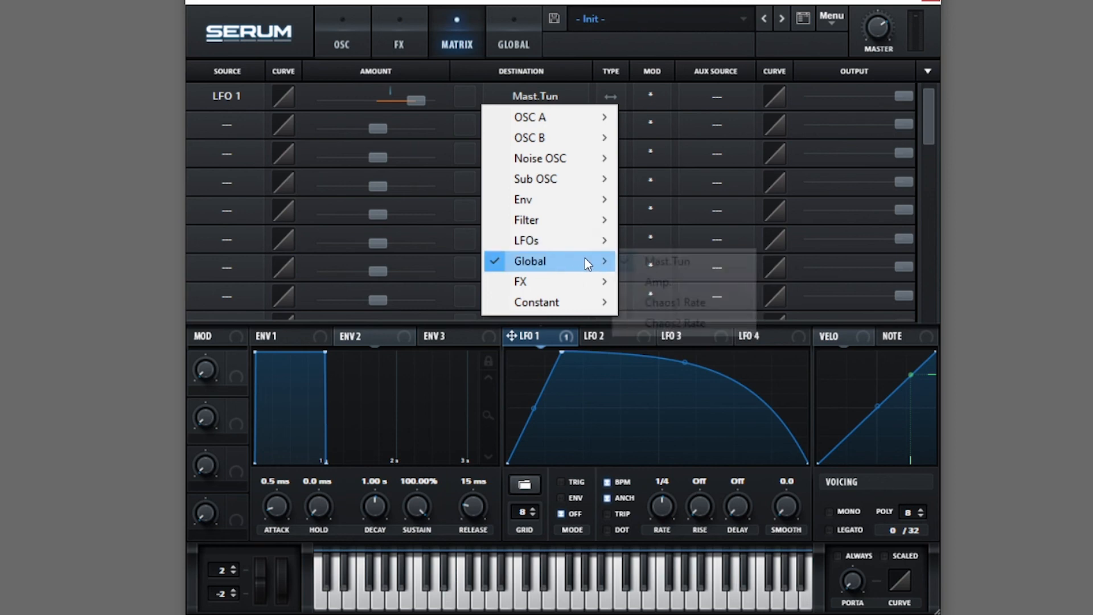
left_click(525, 98)
left_click(529, 96)
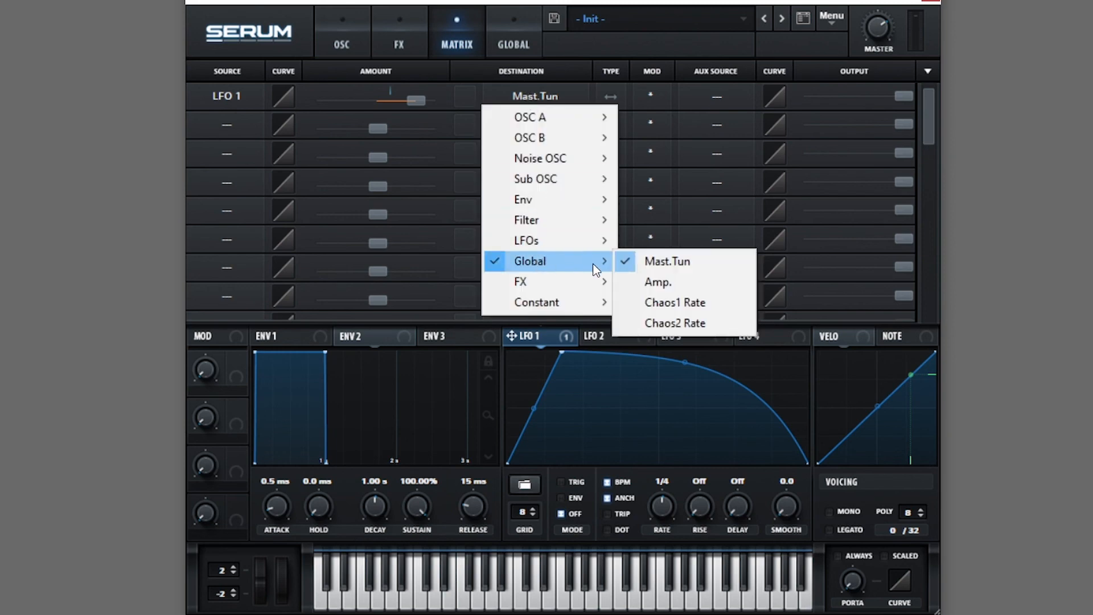
left_click(532, 97)
left_click(528, 101)
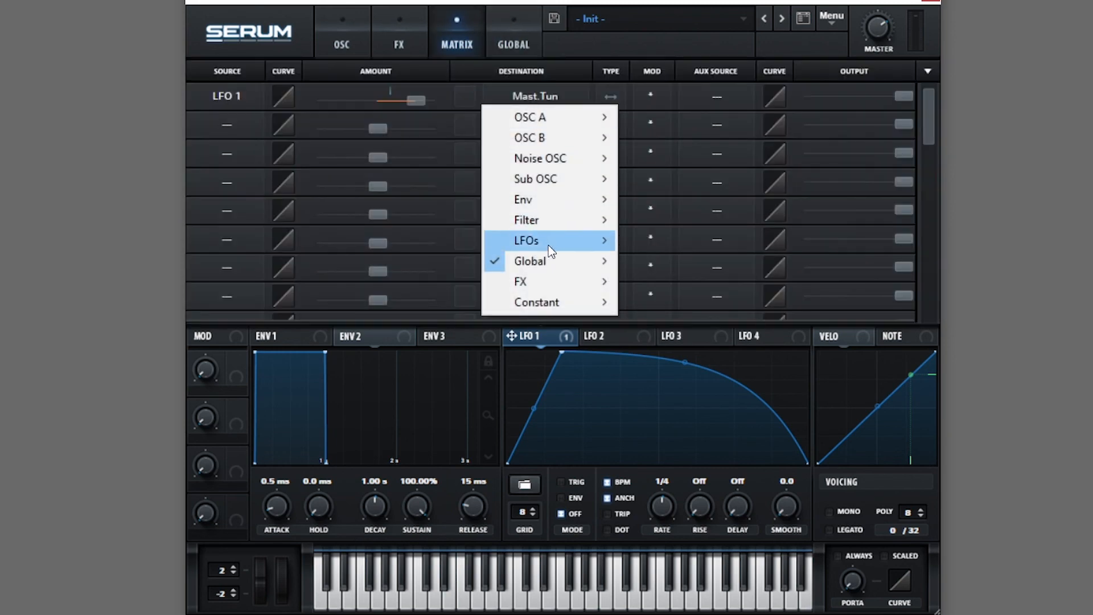
left_click(654, 261)
left_click(353, 33)
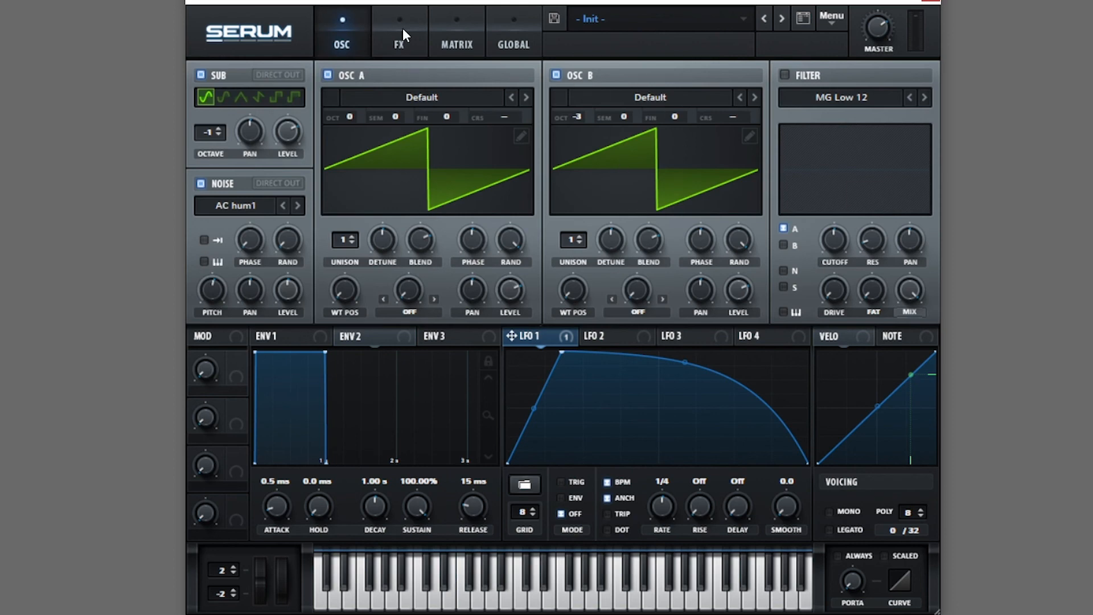
left_click(453, 40)
Step: Change the LFO 1 routing's destination to the global Amp. parameter and set its amount to 100
left_click(526, 95)
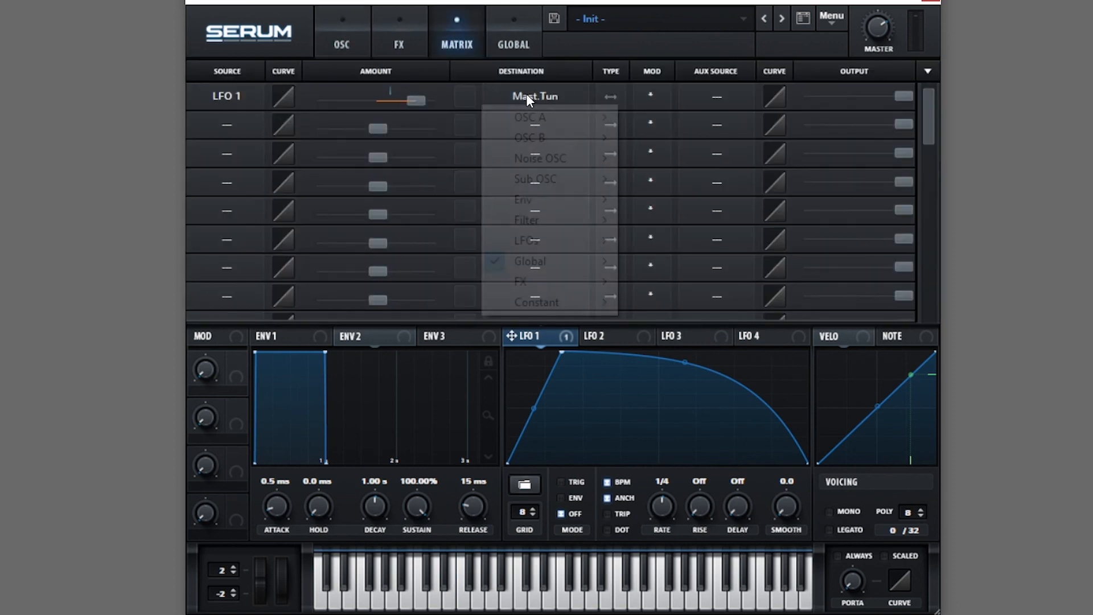
mouse_move(567, 260)
left_click(693, 288)
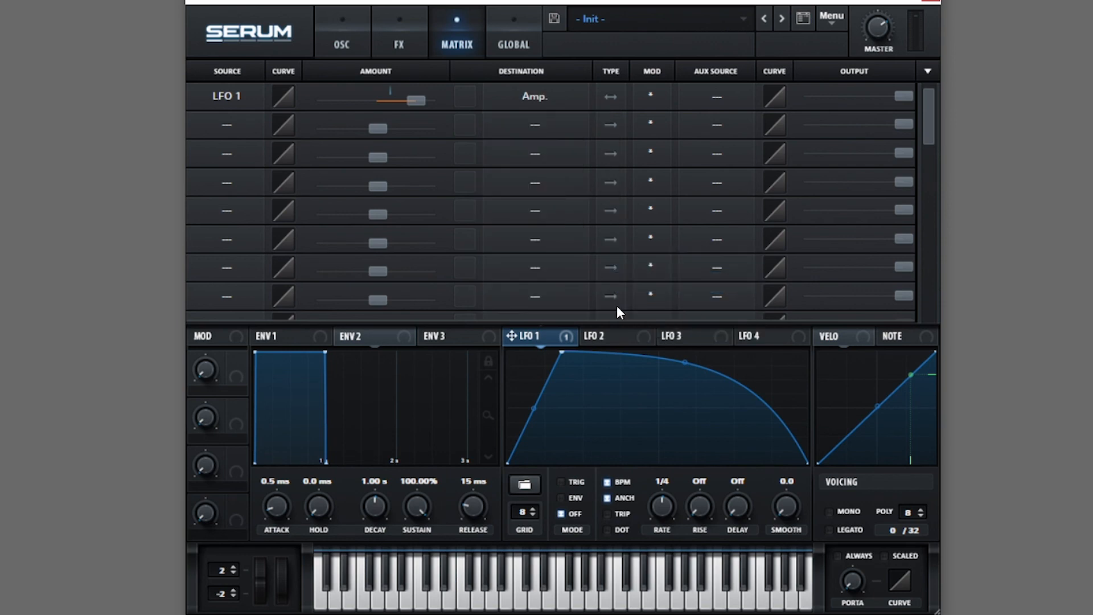
left_click_drag(413, 98, 491, 98)
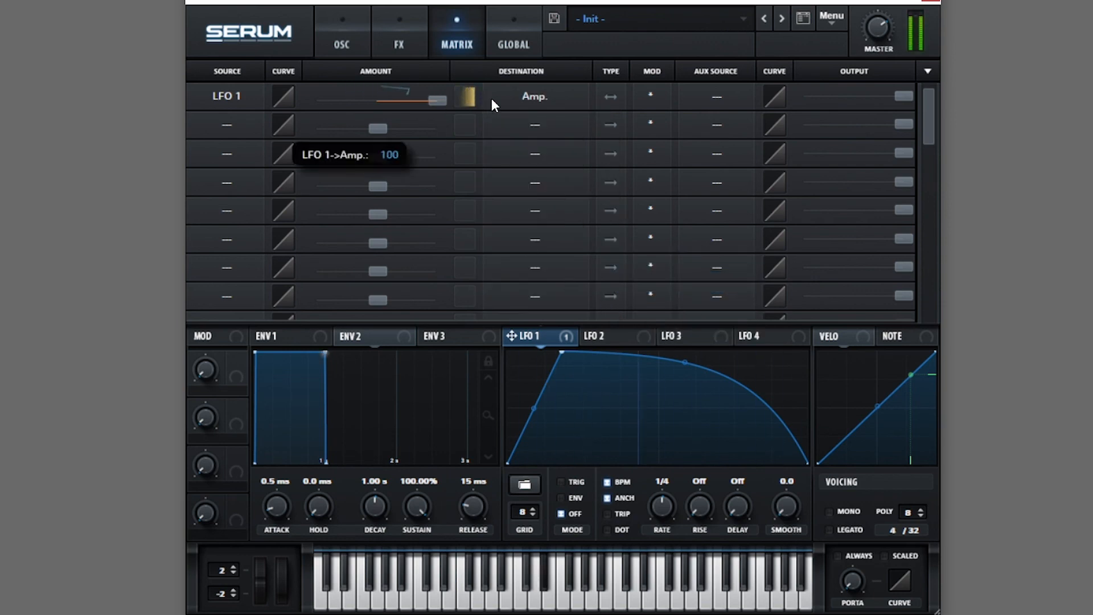
Step: Route LFO 1 to oscillator A's level and review the destination categories for the first matrix row
left_click(348, 43)
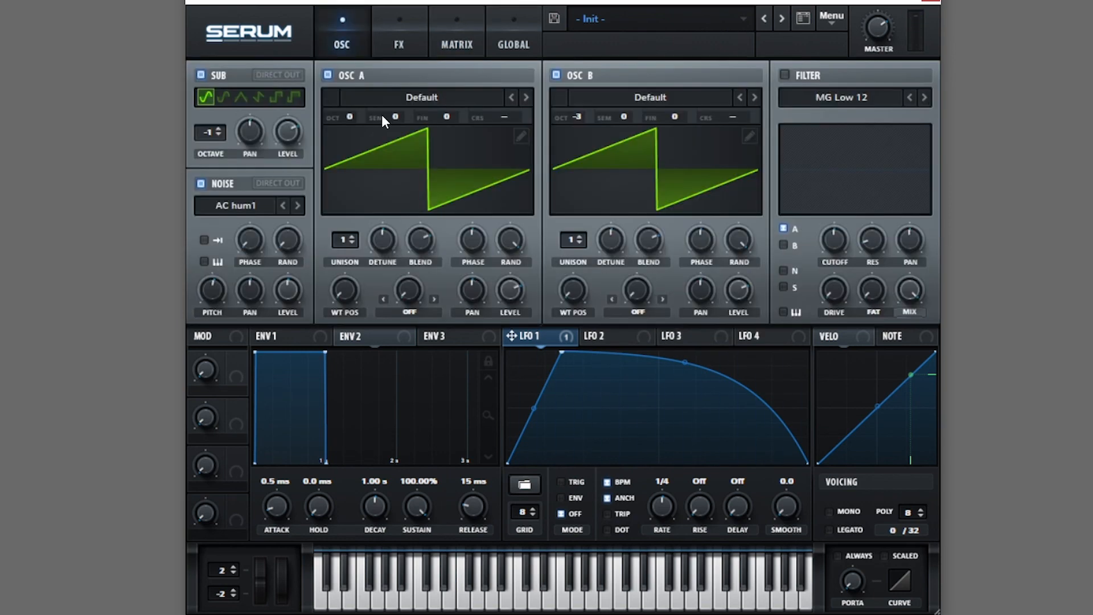
left_click(457, 44)
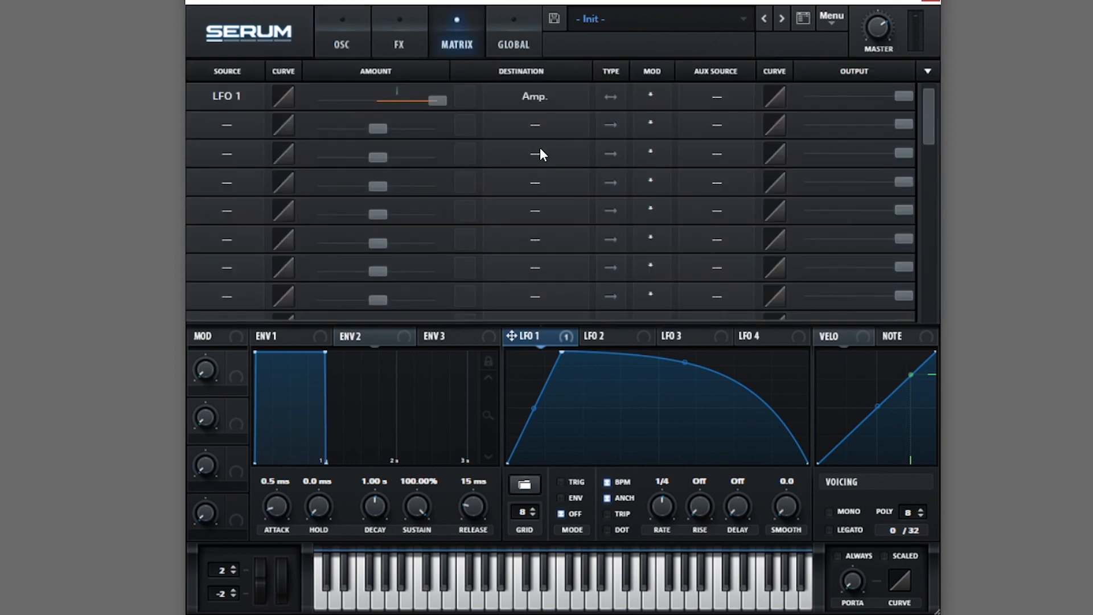
left_click(590, 97)
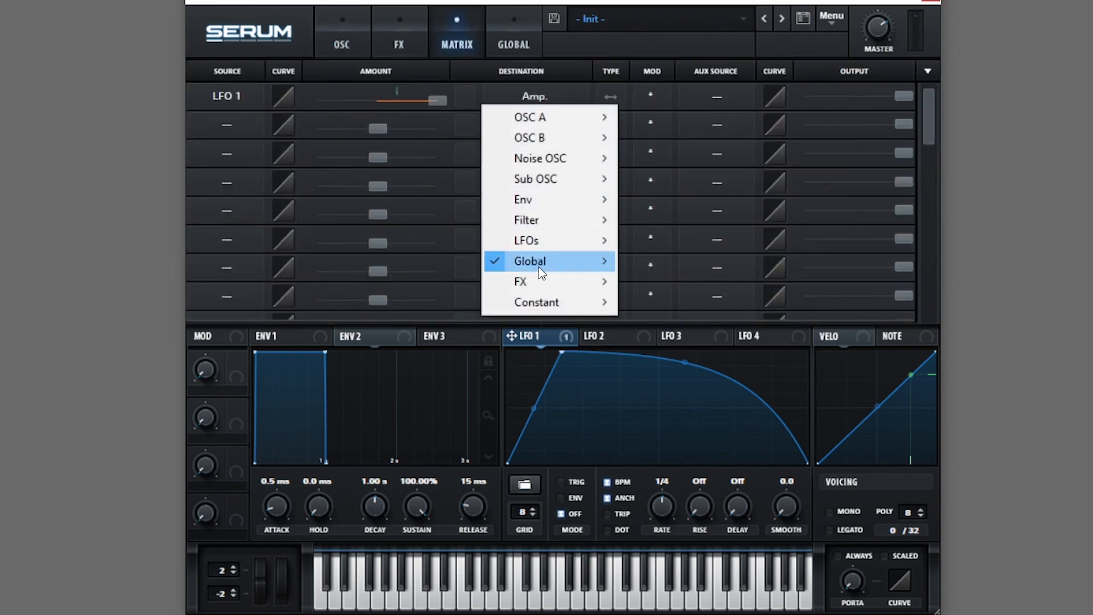
mouse_move(561, 265)
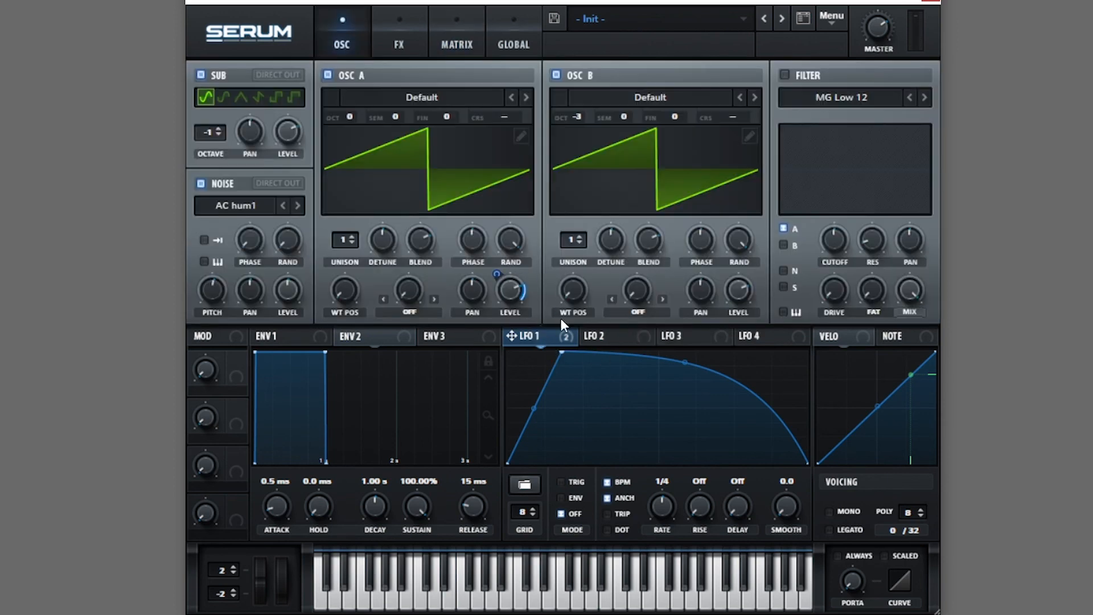
left_click(476, 32)
left_click(535, 102)
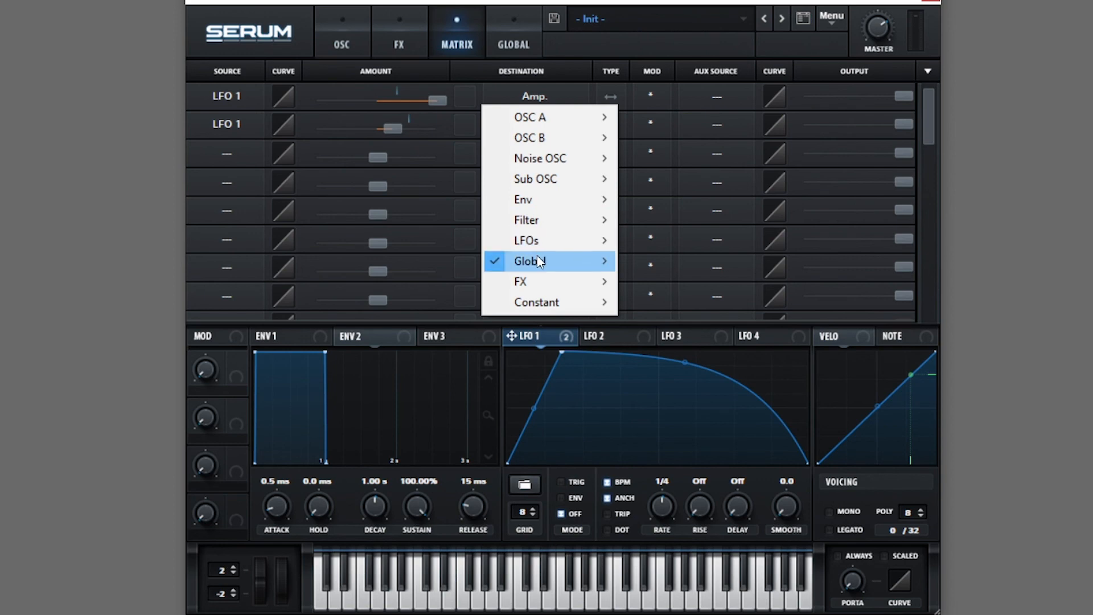
left_click(471, 84)
Step: Clear the destinations of both LFO 1 routings in the first two matrix rows
left_click(523, 107)
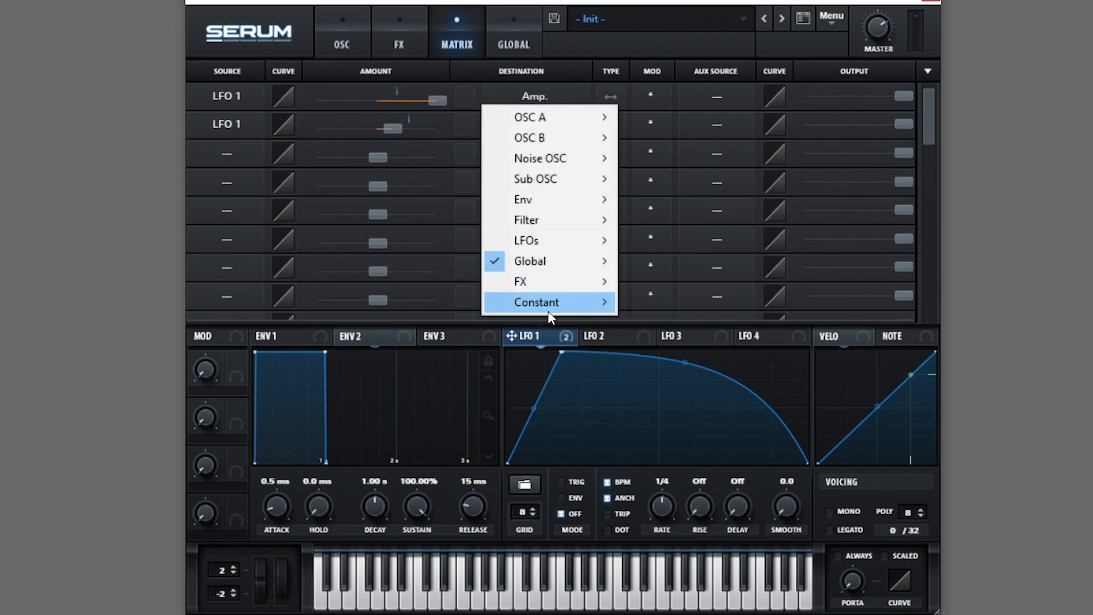
mouse_move(547, 302)
left_click(684, 306)
left_click(564, 124)
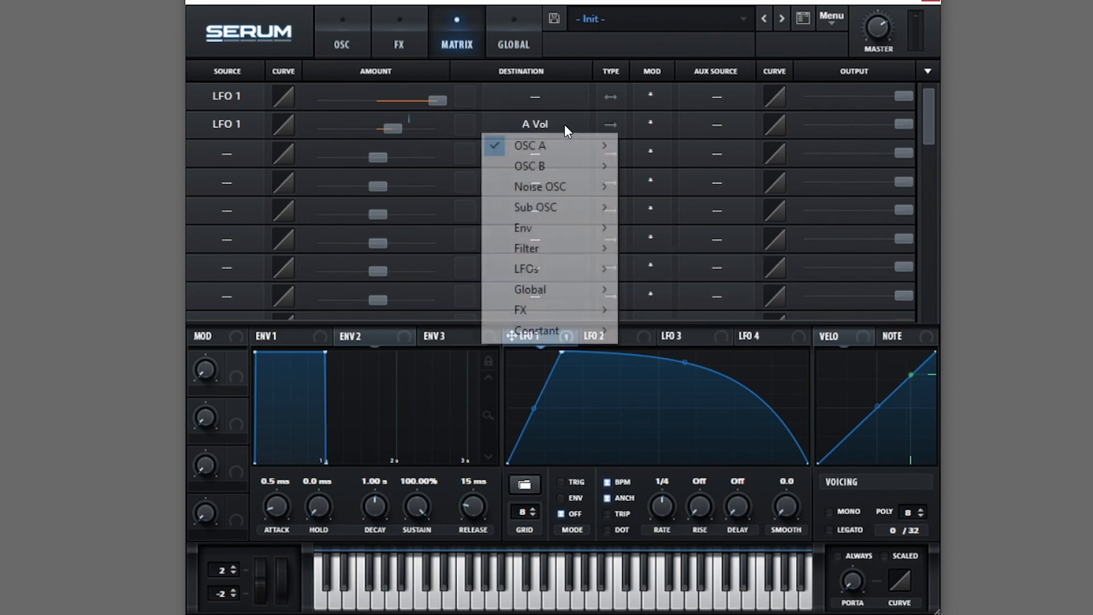
left_click(557, 340)
left_click(542, 123)
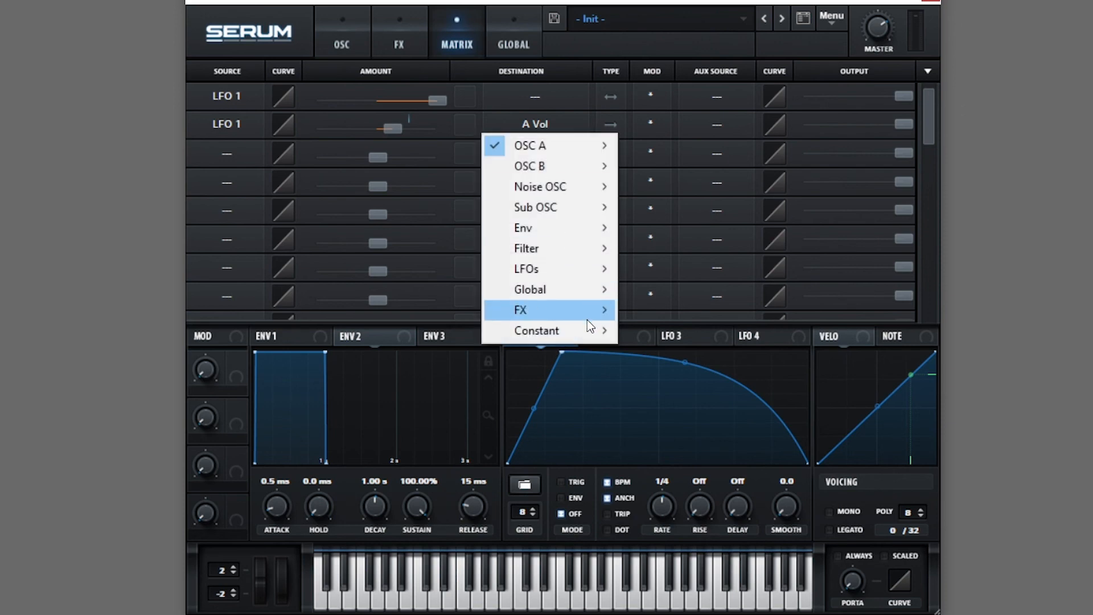
left_click(652, 330)
Step: Clear the LFO 1 source from the first and second matrix rows
left_click(245, 124)
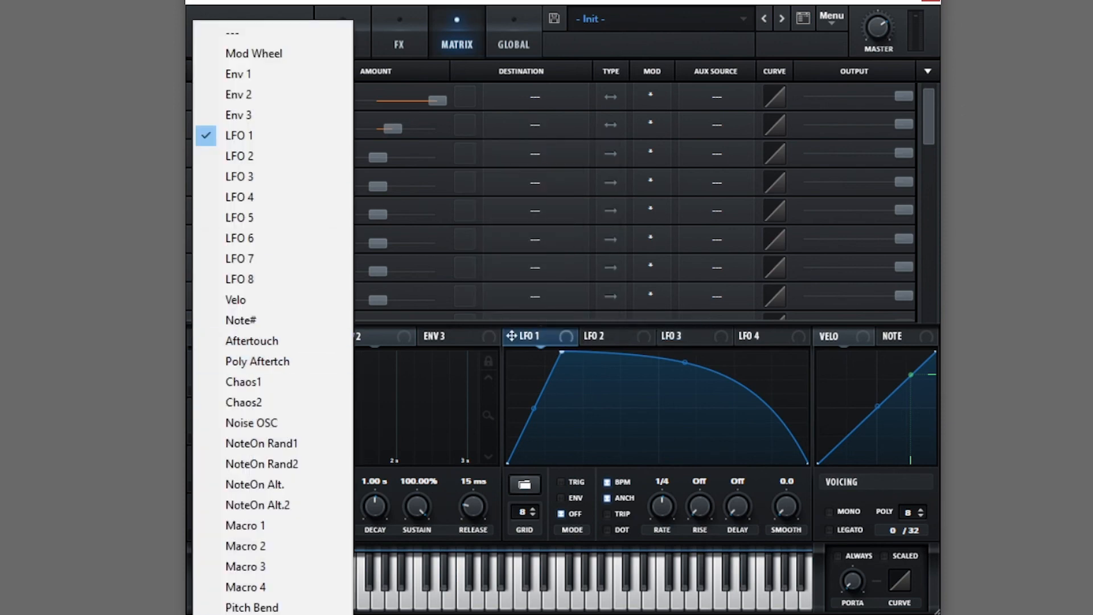
left_click(249, 33)
left_click(244, 132)
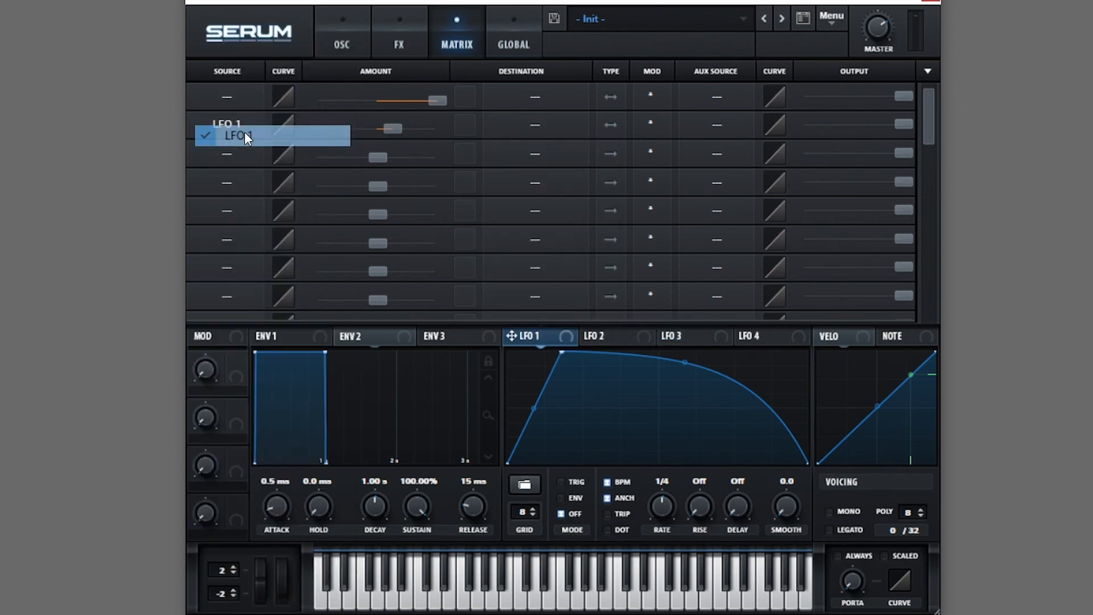
left_click(237, 116)
left_click(237, 32)
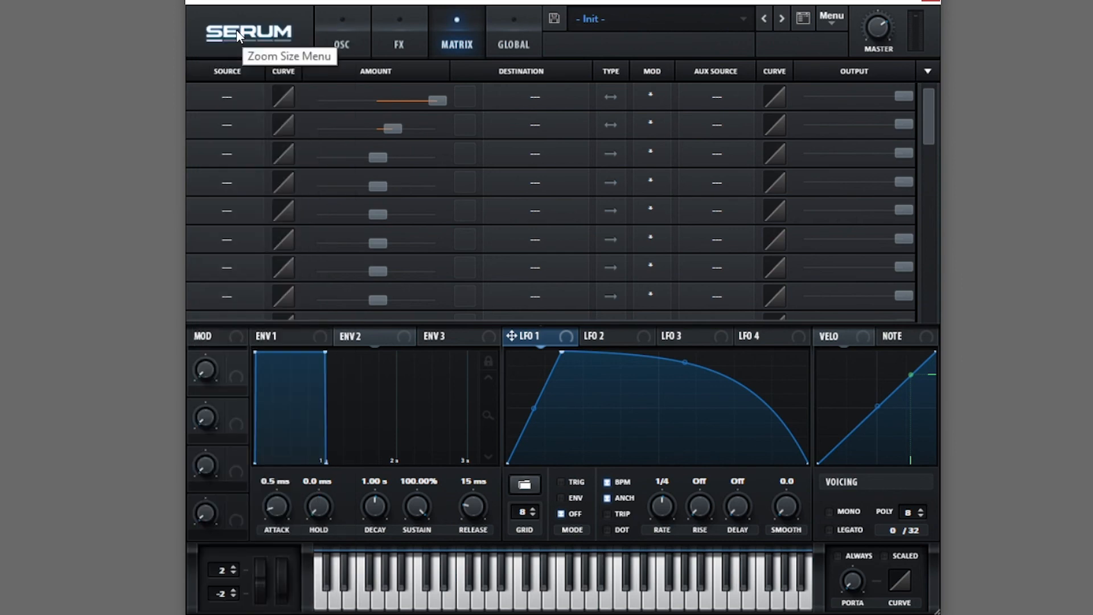